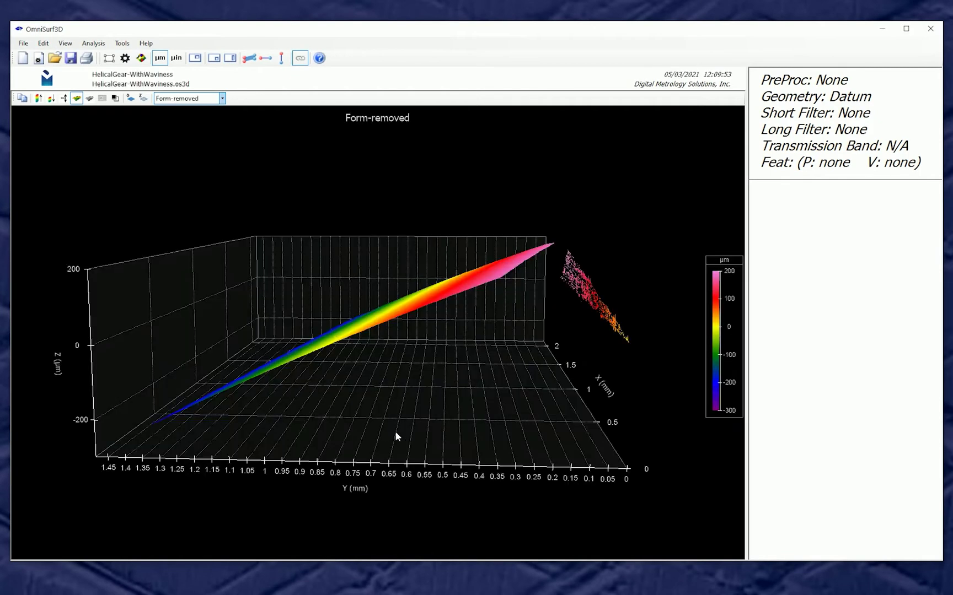
# Switch the 3D plot from the form-removed surface to the Raw data and inspect it from another angle.
pyautogui.moveTo(419, 314); pyautogui.dragTo(373, 297)
pyautogui.click(222, 99)
pyautogui.click(207, 112)
pyautogui.moveTo(485, 322); pyautogui.dragTo(472, 354)
# Rotate the raw dataset by 8.10 degrees in Areal Data Cropping so the gear surface's edges align with the axes.
pyautogui.click(109, 58)
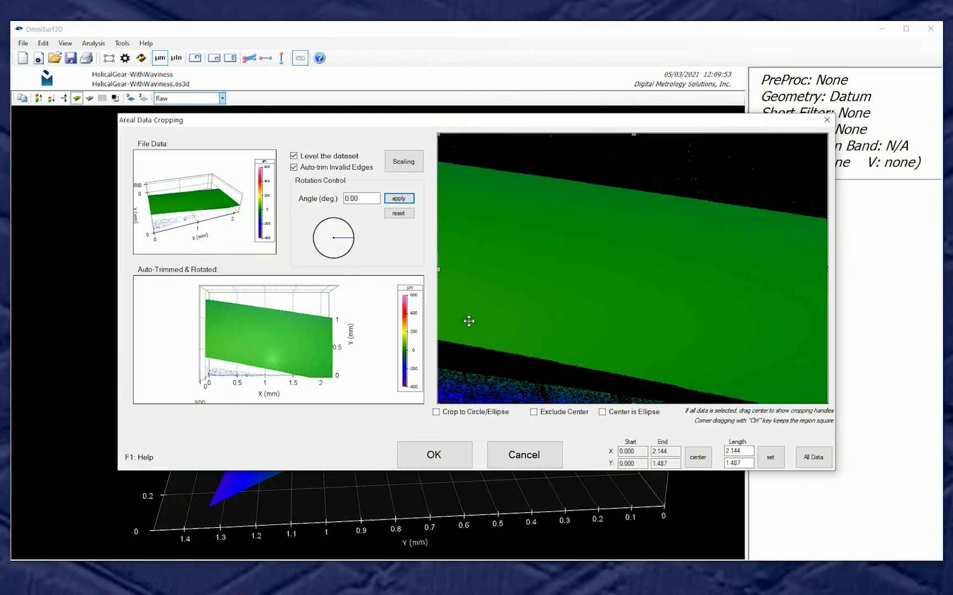
pyautogui.moveTo(347, 236); pyautogui.dragTo(350, 234)
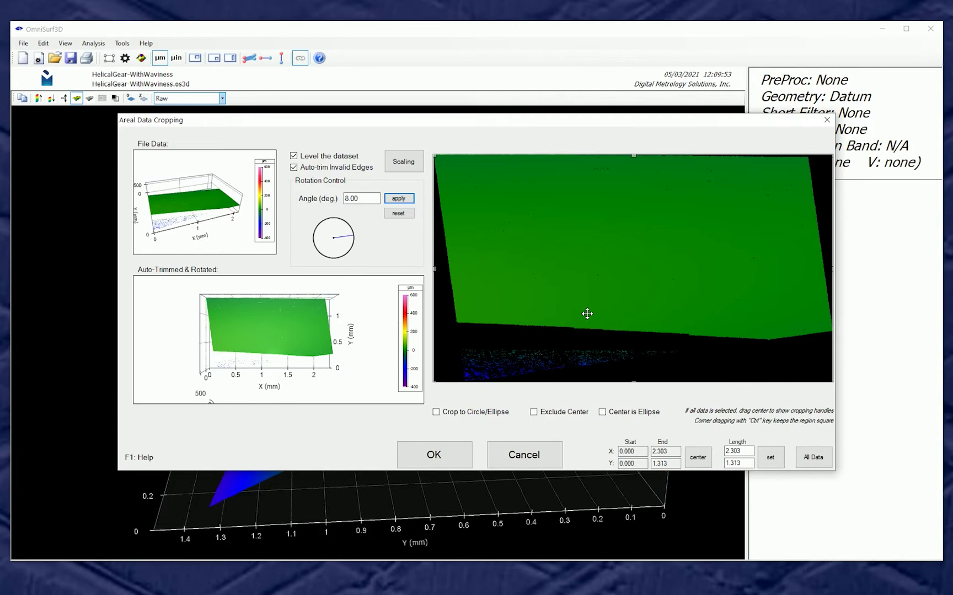
pyautogui.click(373, 199)
pyautogui.click(406, 202)
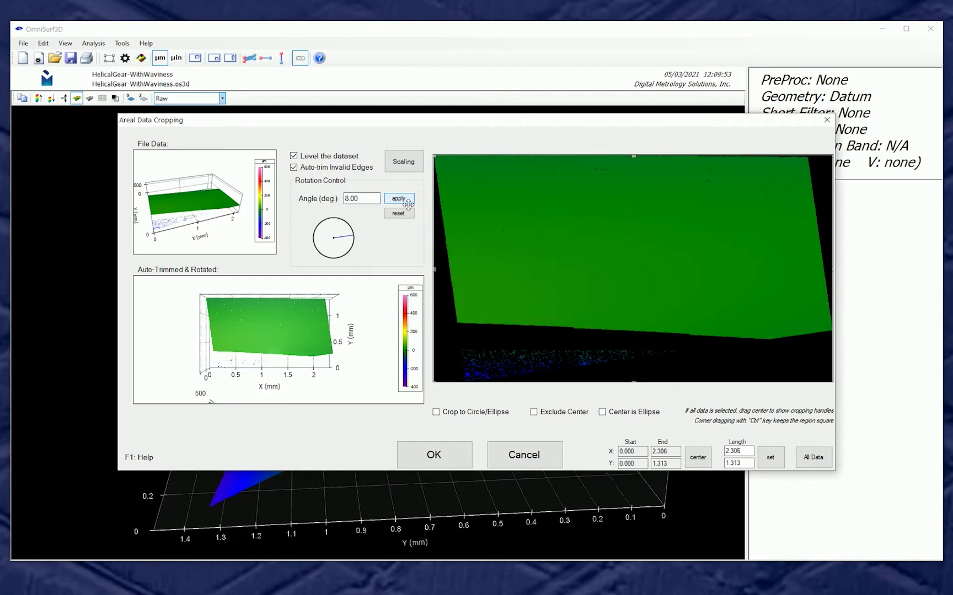
# Crop the rotated data to the valid surface, X from 0.177 to 2.089 mm and Y from 0.383 to 1.277 mm.
pyautogui.moveTo(650, 353); pyautogui.dragTo(678, 287)
pyautogui.moveTo(832, 237); pyautogui.dragTo(760, 257)
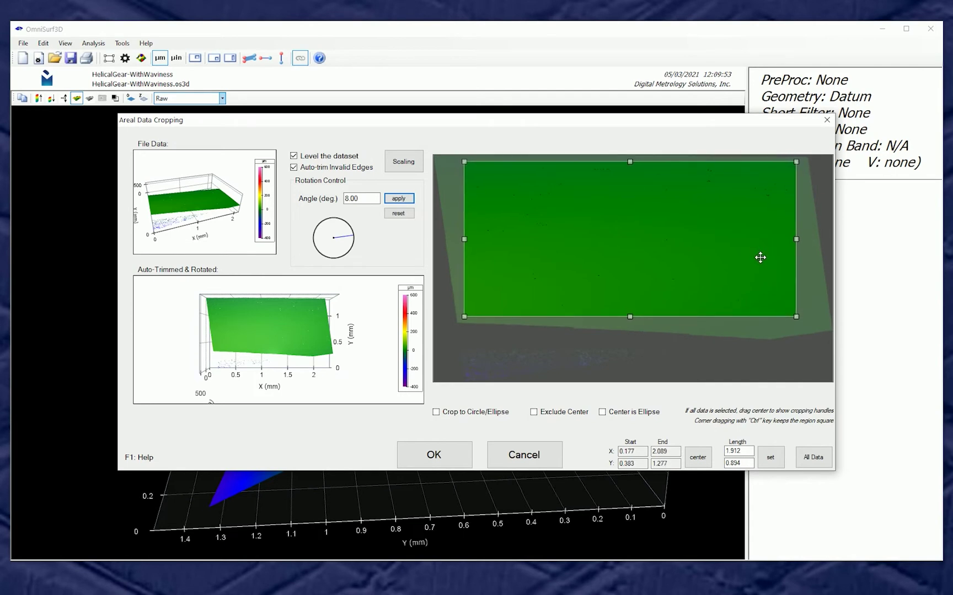
pyautogui.click(439, 459)
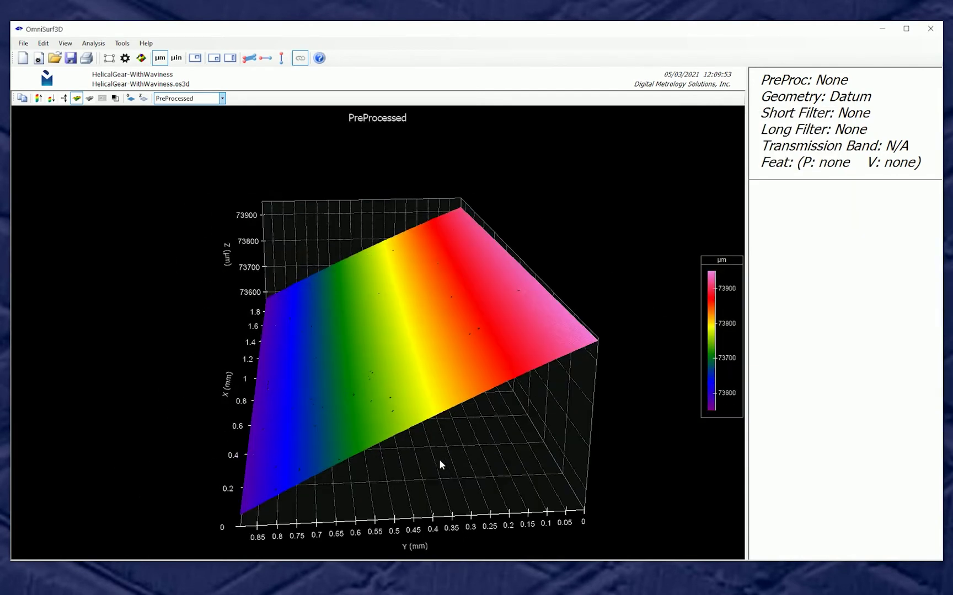
# Compare the Raw surface with the cropped PreProcessed surface in the 3D plot, ending on PreProcessed.
pyautogui.moveTo(439, 461); pyautogui.dragTo(386, 389)
pyautogui.click(201, 98)
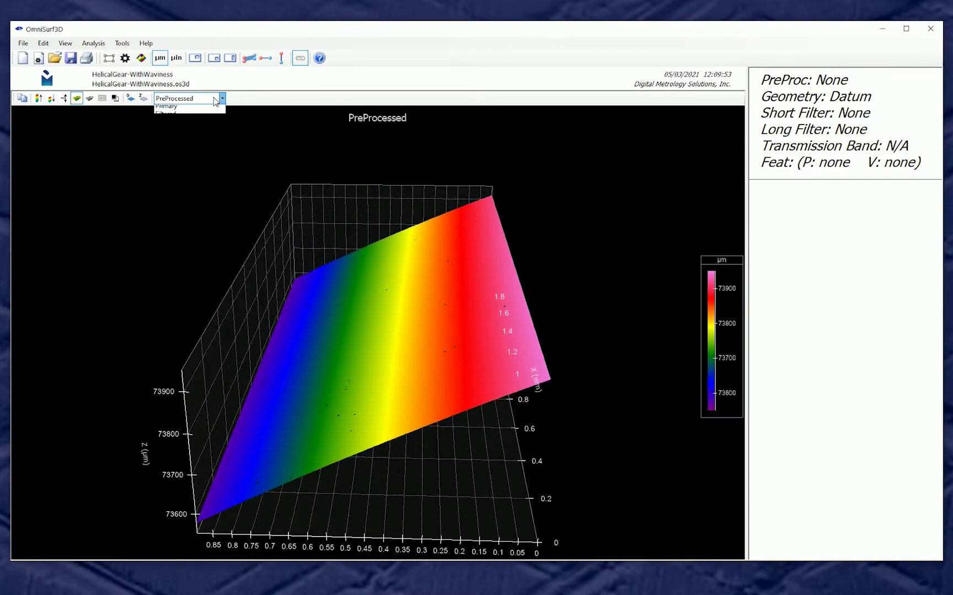
pyautogui.click(203, 107)
pyautogui.click(201, 98)
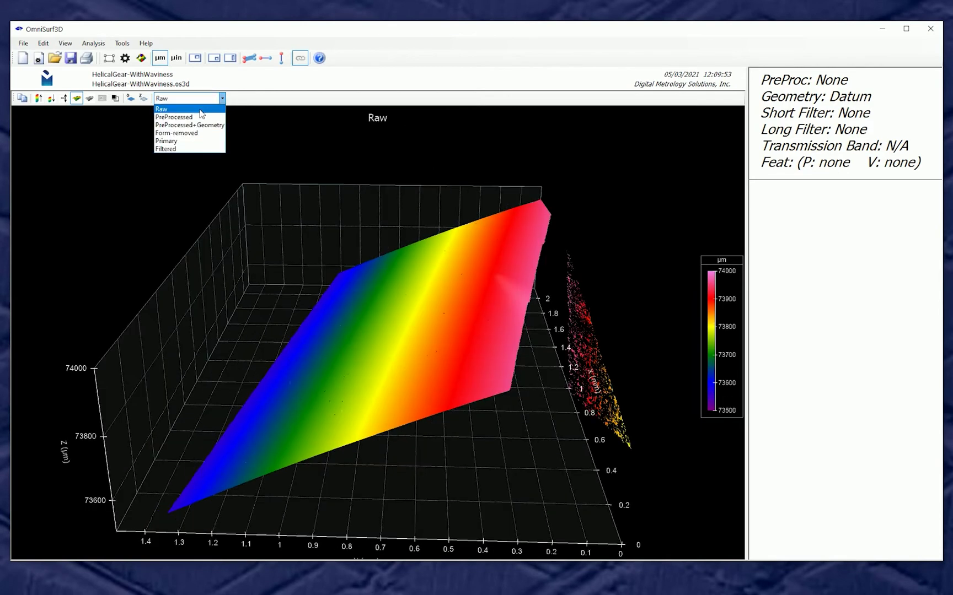
pyautogui.click(187, 115)
pyautogui.moveTo(393, 387); pyautogui.dragTo(411, 358)
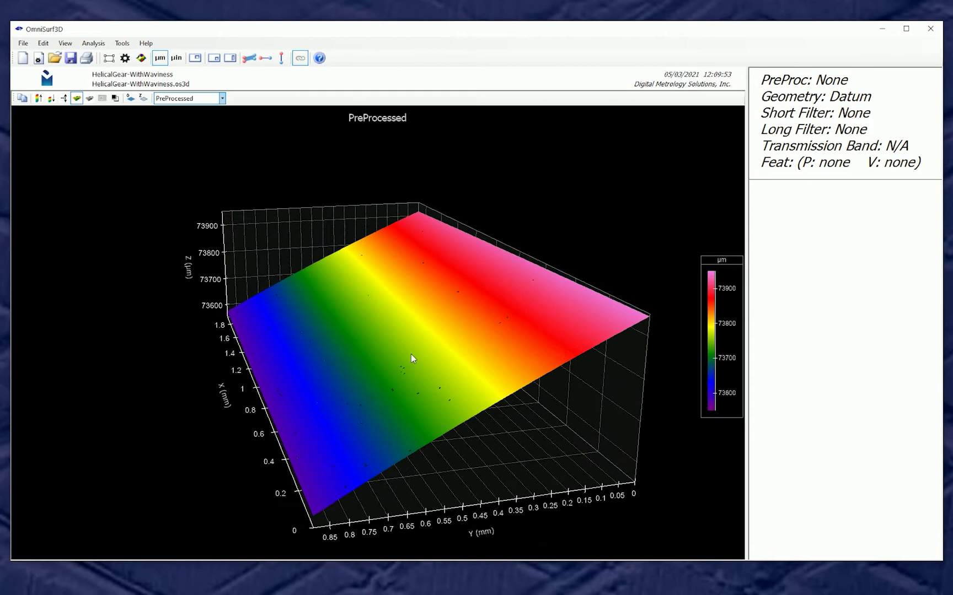
# Fill the missing data points with BiCubic Fill in the pre-processing settings and inspect the PreProcessed surface.
pyautogui.click(125, 58)
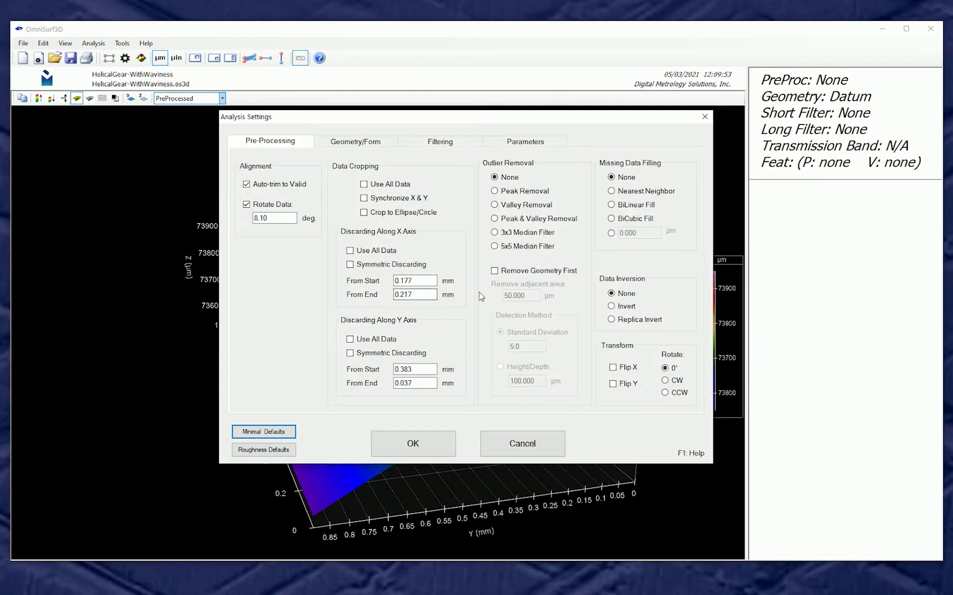
pyautogui.click(624, 223)
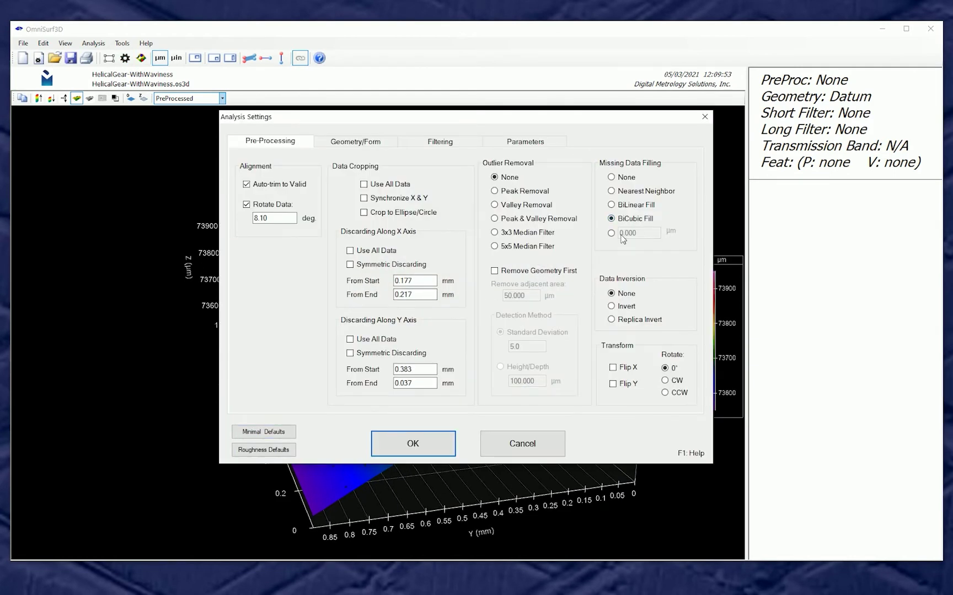
pyautogui.click(436, 447)
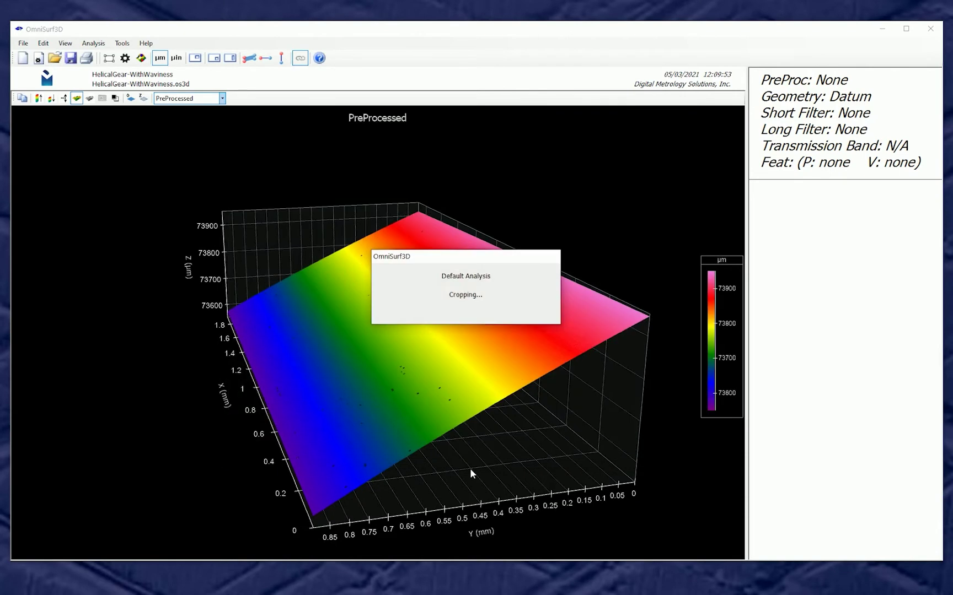
pyautogui.moveTo(470, 471); pyautogui.dragTo(418, 360)
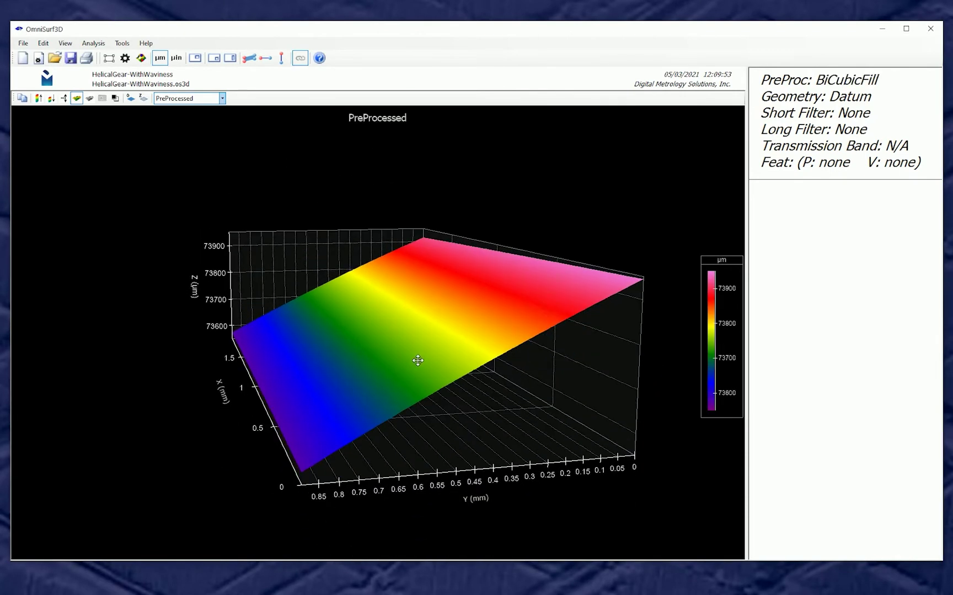
pyautogui.click(221, 99)
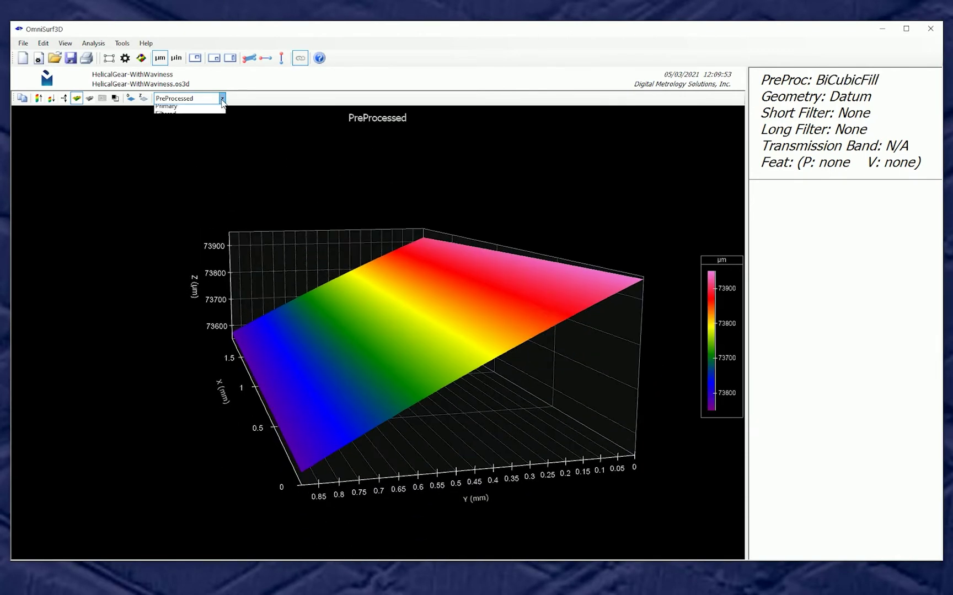
pyautogui.click(221, 98)
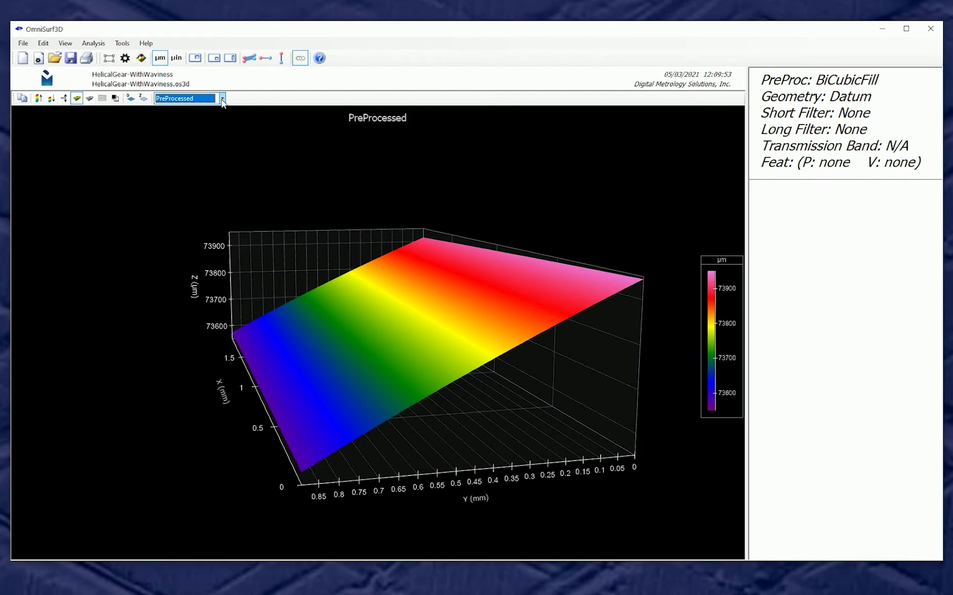
# Set the reference geometry to Plane (Tilt) and apply the analysis settings.
pyautogui.click(124, 58)
pyautogui.click(369, 141)
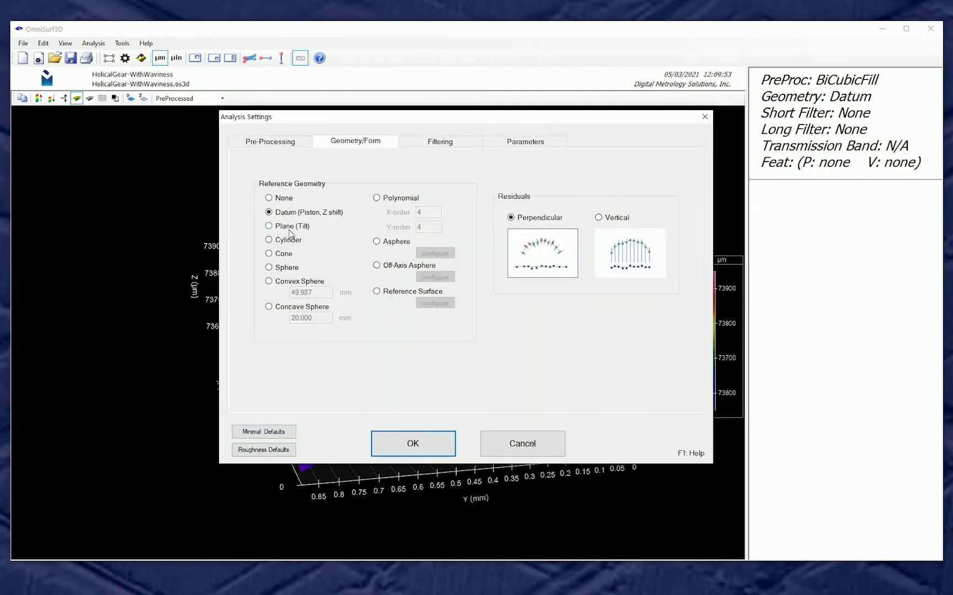
pyautogui.click(389, 451)
# Examine the plane fit in the PreProcessed+Geometry view and the remaining shape in the Form-removed view.
pyautogui.click(222, 98)
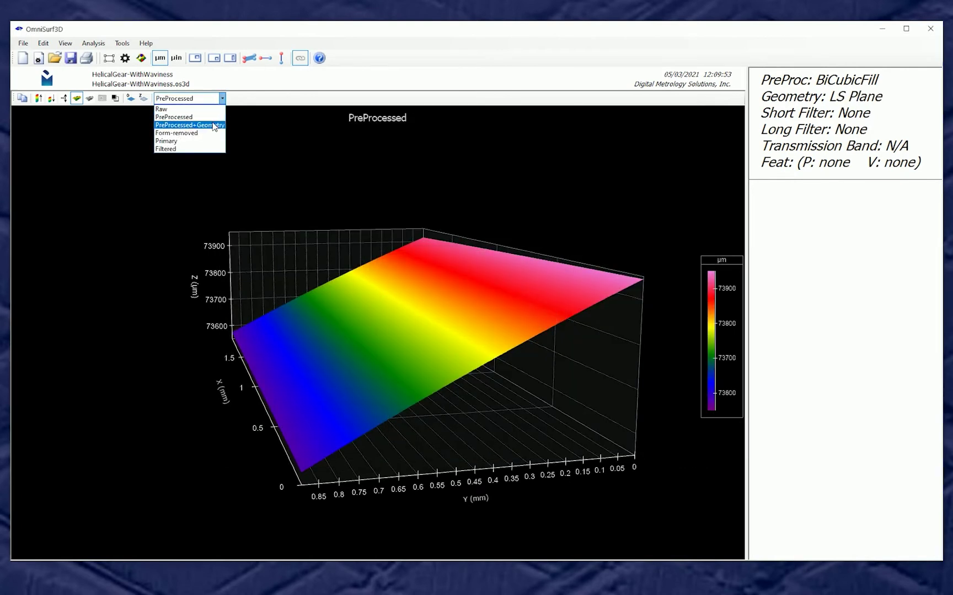
pyautogui.click(214, 126)
pyautogui.moveTo(396, 386); pyautogui.dragTo(414, 365)
pyautogui.click(222, 99)
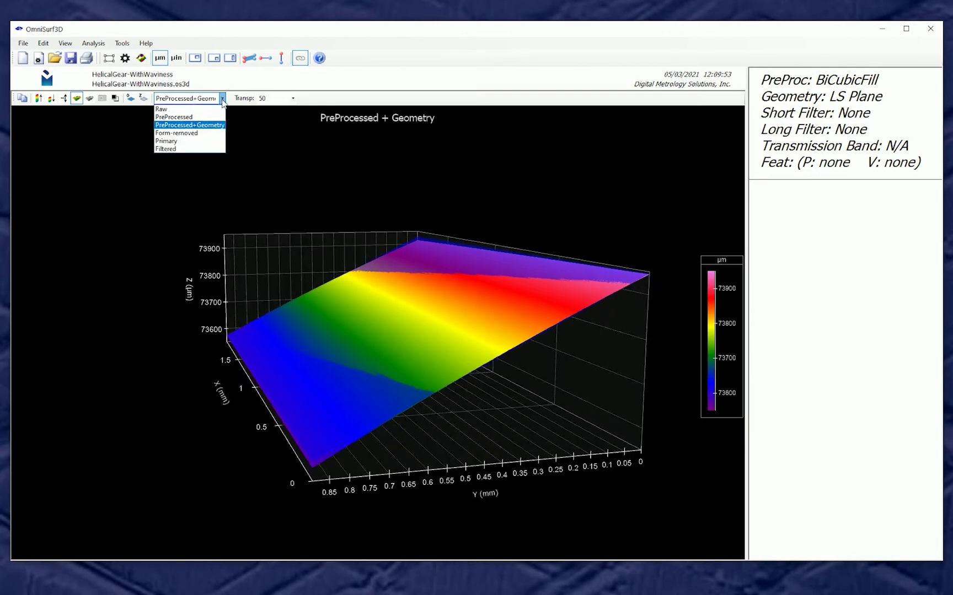
pyautogui.click(213, 134)
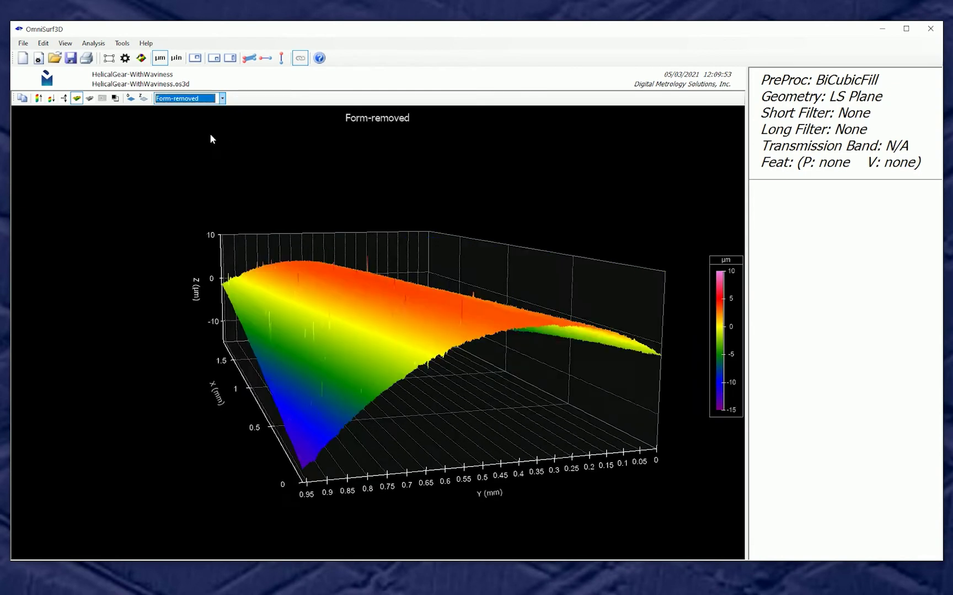
pyautogui.moveTo(416, 319); pyautogui.dragTo(296, 407)
pyautogui.moveTo(462, 373); pyautogui.dragTo(450, 317)
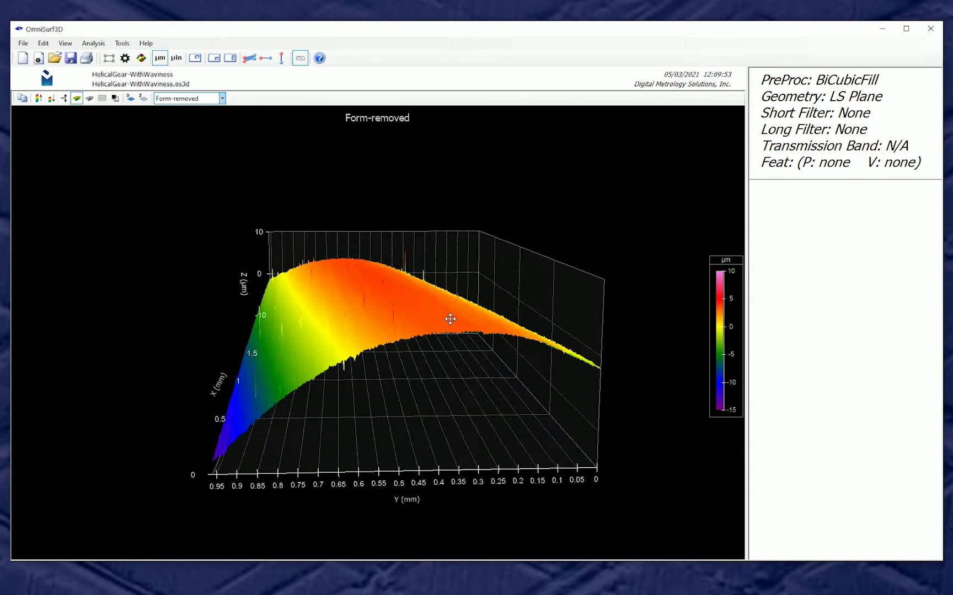
# Set the reference geometry to a Polynomial with X-order 4 and Y-order 4.
pyautogui.click(125, 57)
pyautogui.click(348, 141)
pyautogui.click(377, 198)
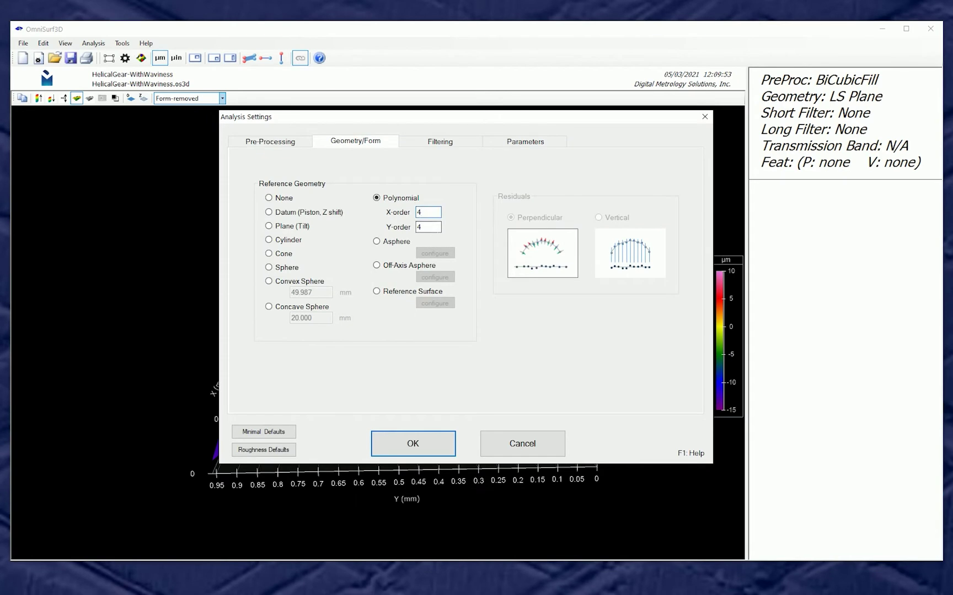
pyautogui.click(427, 226)
pyautogui.click(417, 440)
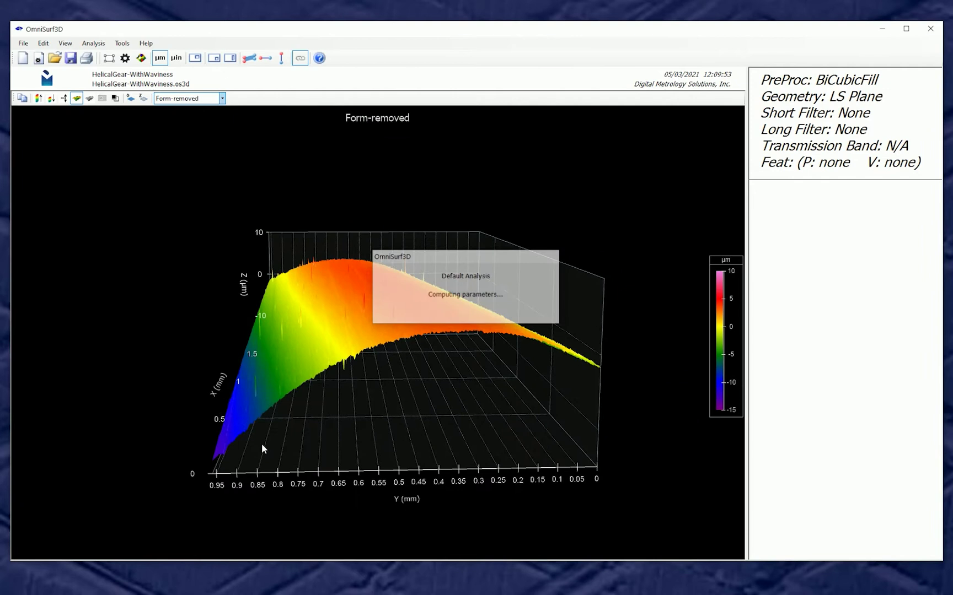
# Examine the polynomial fit in the PreProcessed+Geometry view and the resulting surface in the Form-removed view.
pyautogui.click(223, 98)
pyautogui.click(214, 125)
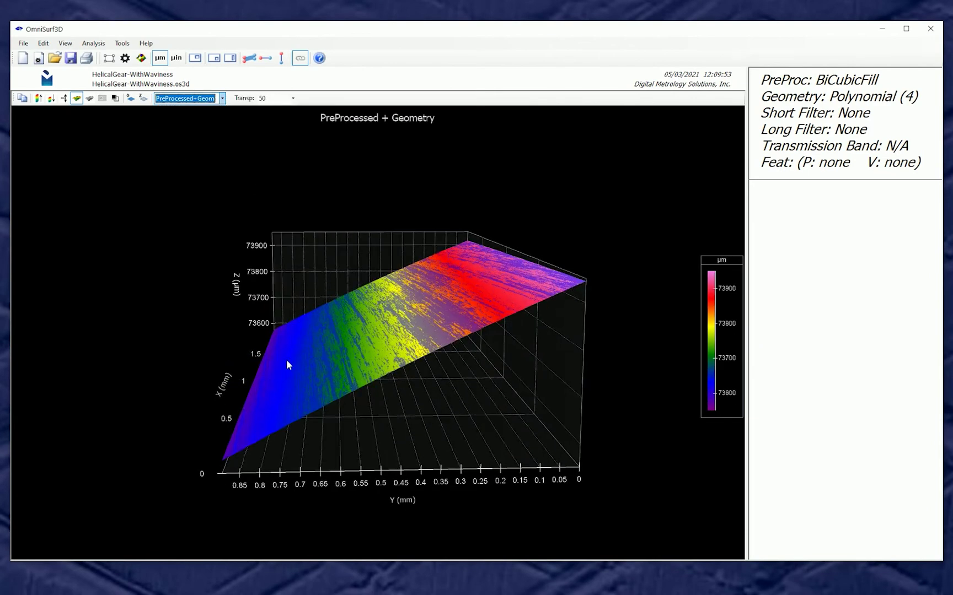
pyautogui.click(223, 99)
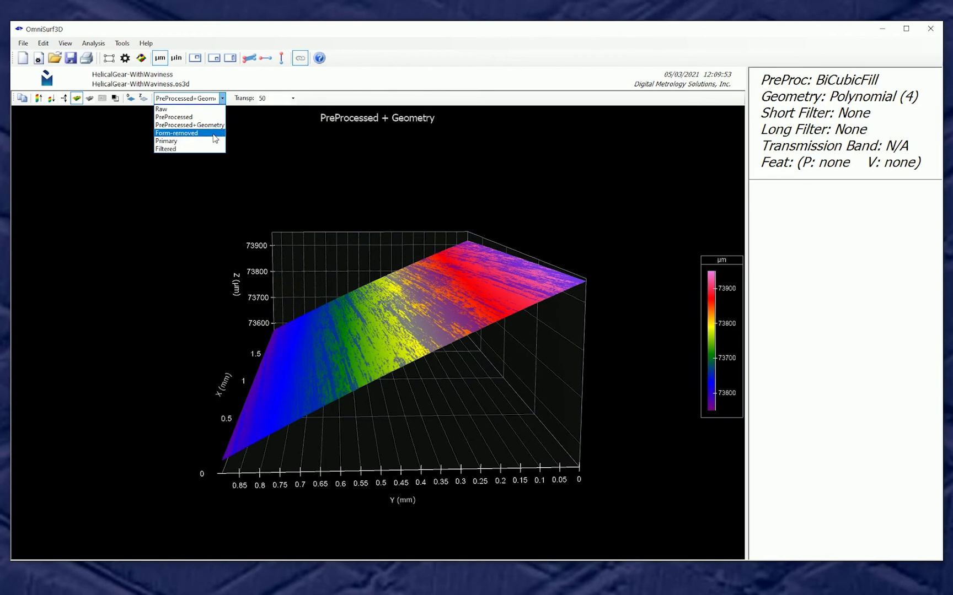
pyautogui.click(215, 134)
pyautogui.moveTo(390, 373); pyautogui.dragTo(451, 374)
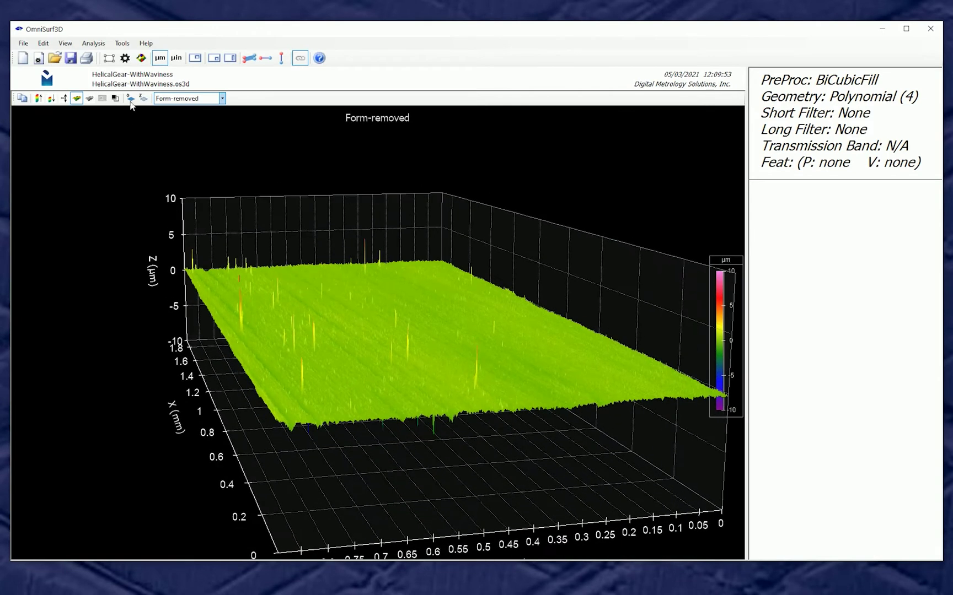
# Apply a Robust short-wavelength filter with a 0.00800 mm cutoff, synchronized for X and Y.
pyautogui.click(125, 58)
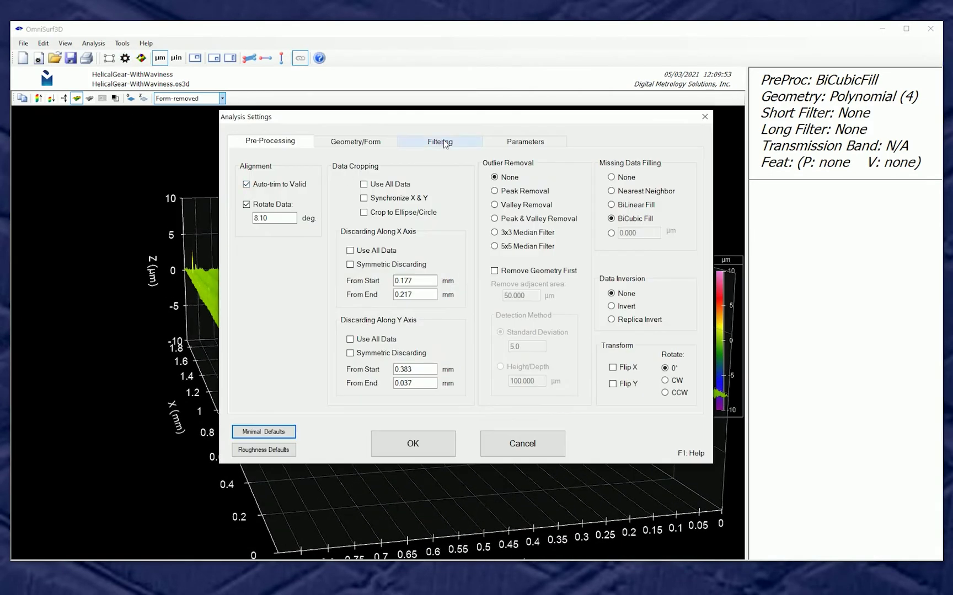
pyautogui.click(443, 143)
pyautogui.click(373, 178)
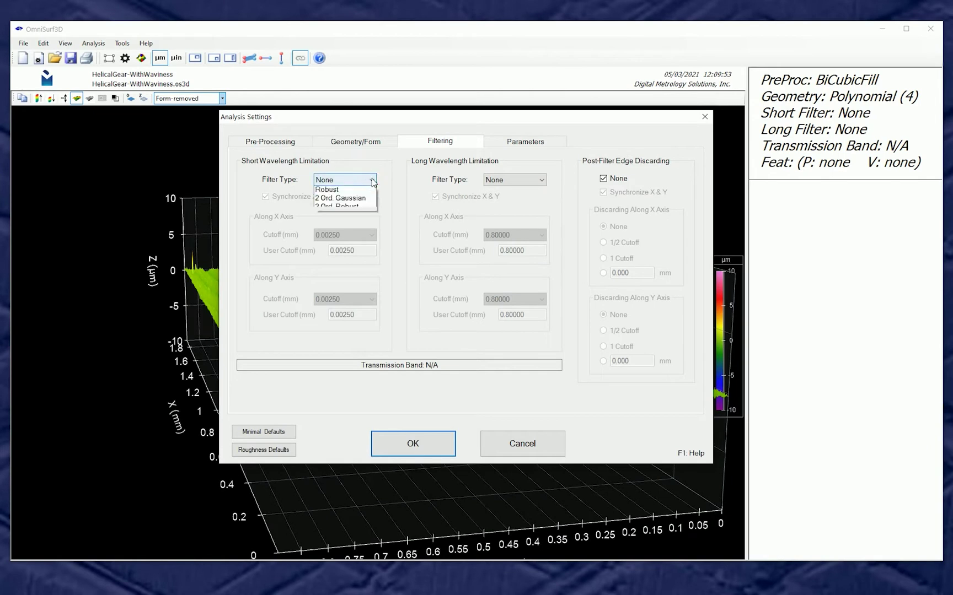
pyautogui.click(353, 206)
pyautogui.click(371, 237)
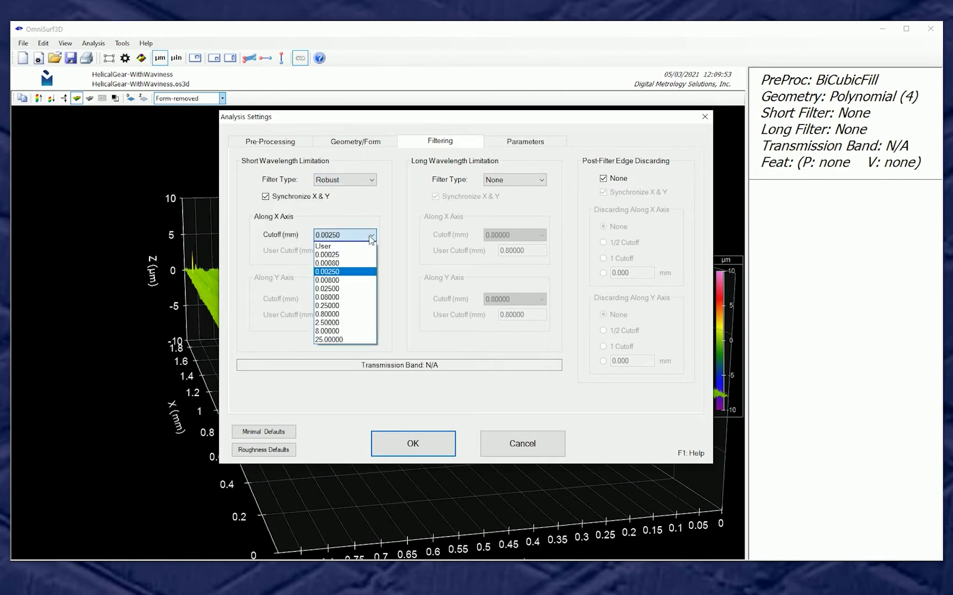
pyautogui.click(360, 281)
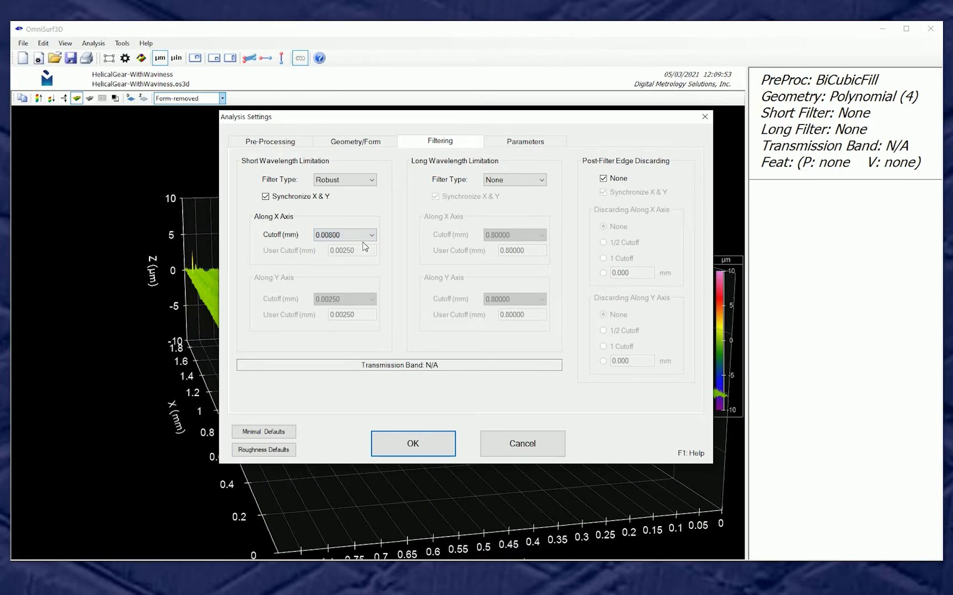
pyautogui.click(425, 451)
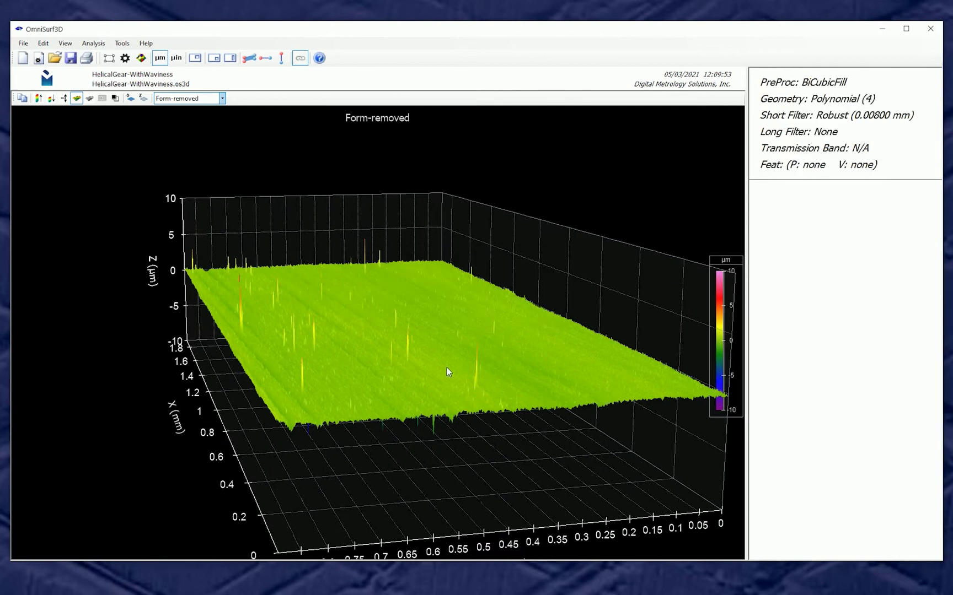
# Display the Primary surface in the 3D plot and examine its waviness.
pyautogui.click(222, 100)
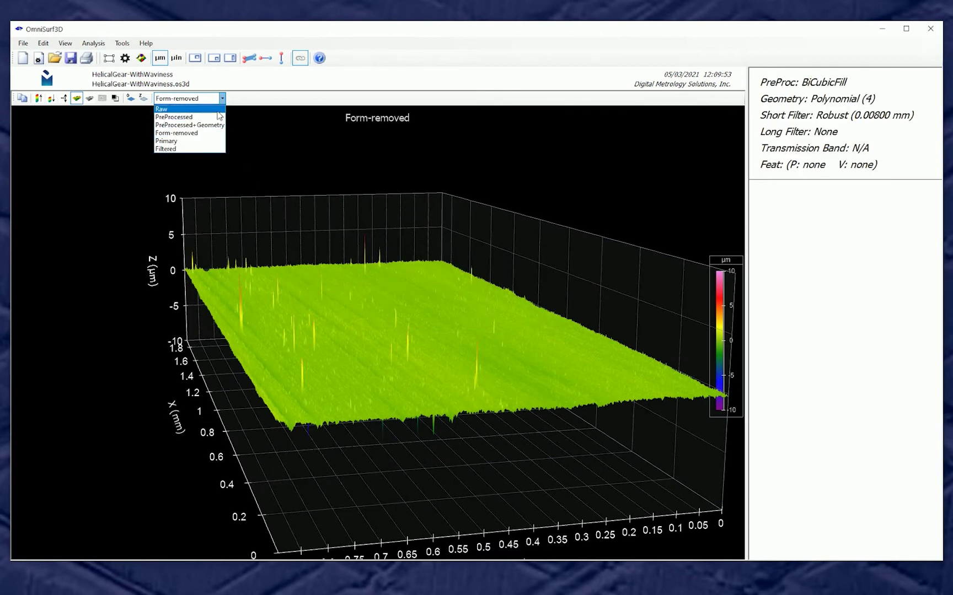
pyautogui.click(204, 145)
pyautogui.moveTo(372, 308); pyautogui.dragTo(349, 321)
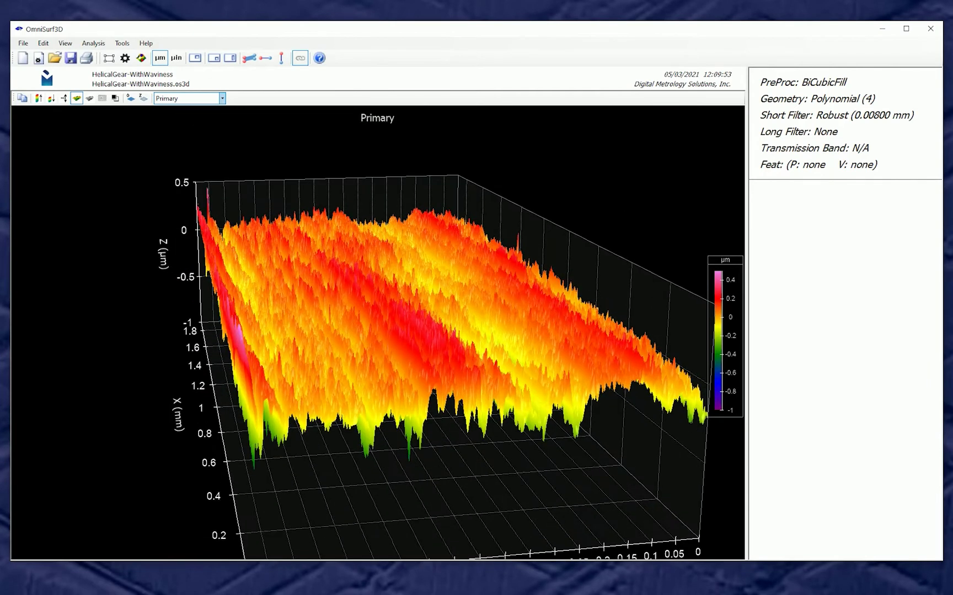
# Scale the Primary plot's height range to -0.5 to 0.5 µm, converting the minimum to negative, and inspect the waviness side-on.
pyautogui.doubleClick(729, 340)
pyautogui.press('Tab')
pyautogui.write('.5')
pyautogui.click(446, 341)
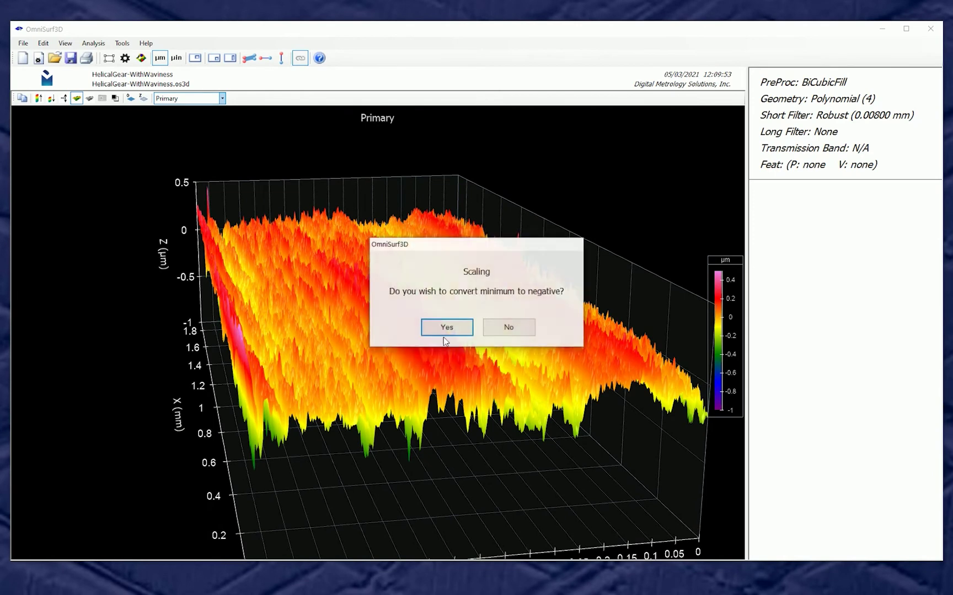
pyautogui.click(447, 326)
pyautogui.moveTo(416, 451); pyautogui.dragTo(202, 338)
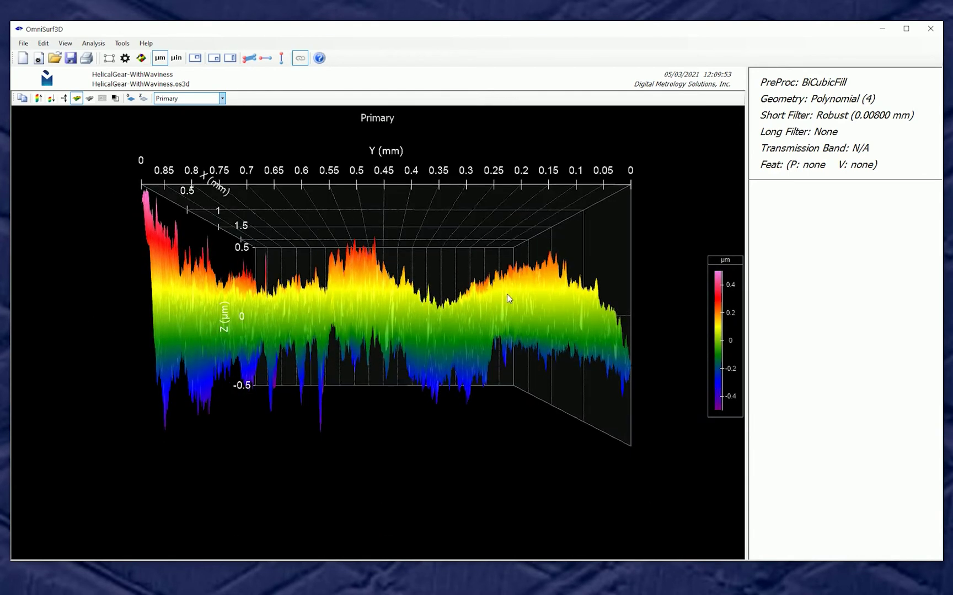
pyautogui.moveTo(485, 318); pyautogui.dragTo(529, 319)
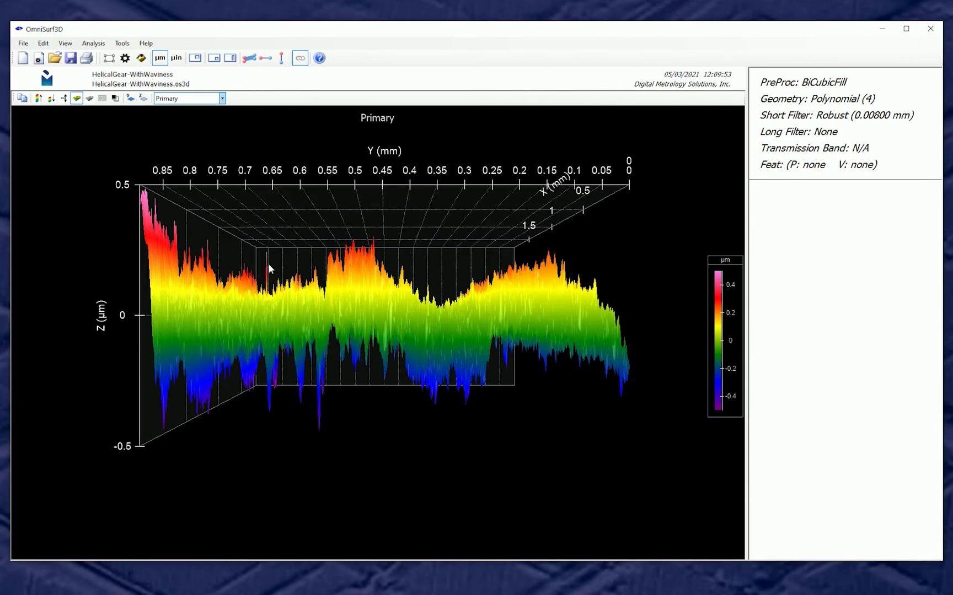
pyautogui.moveTo(483, 315); pyautogui.dragTo(495, 317)
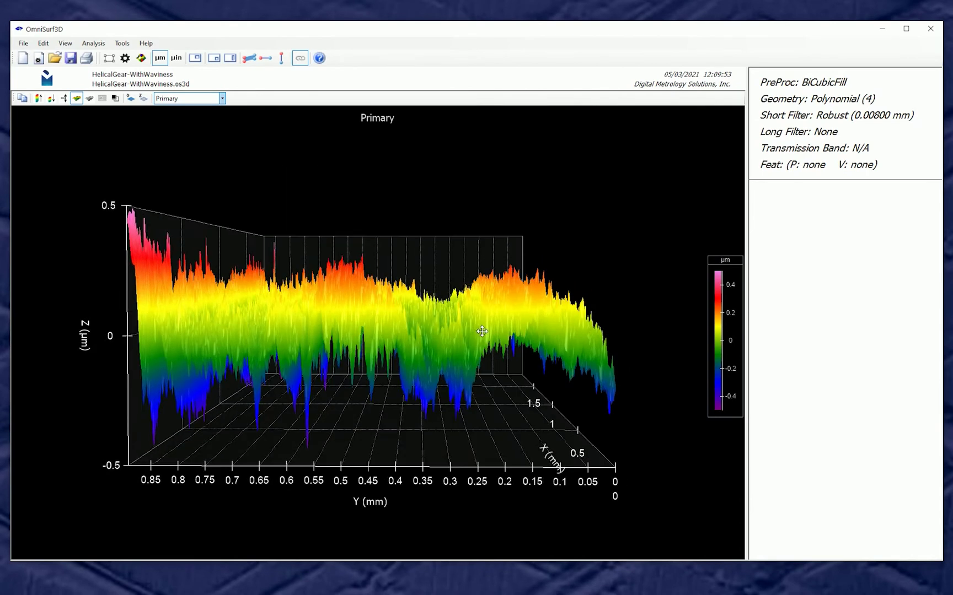
# Examine the waviness of the Primary surface along the Y axis from side-on and raised viewpoints.
pyautogui.moveTo(387, 302); pyautogui.dragTo(265, 340)
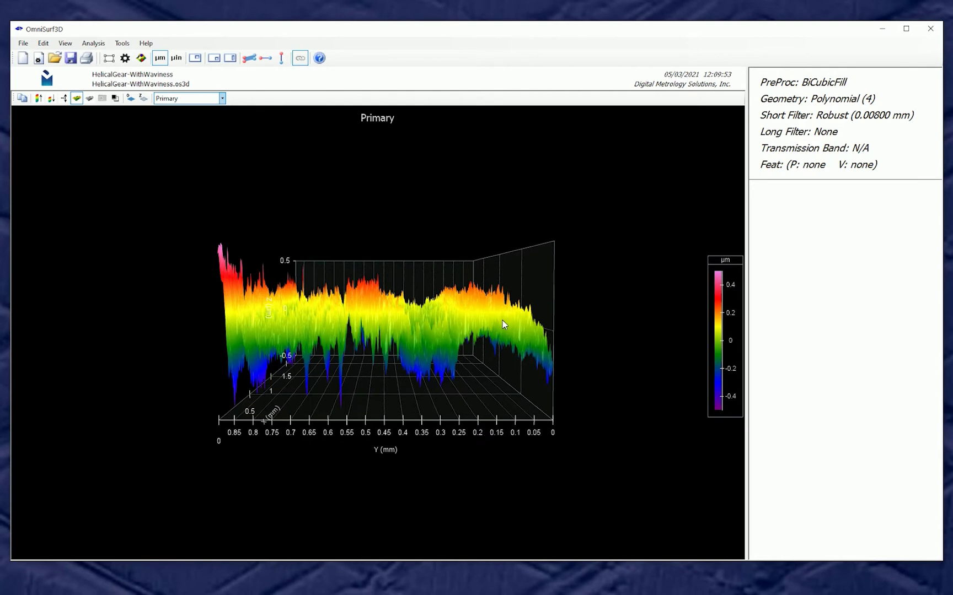
pyautogui.scroll(5, 493, 330)
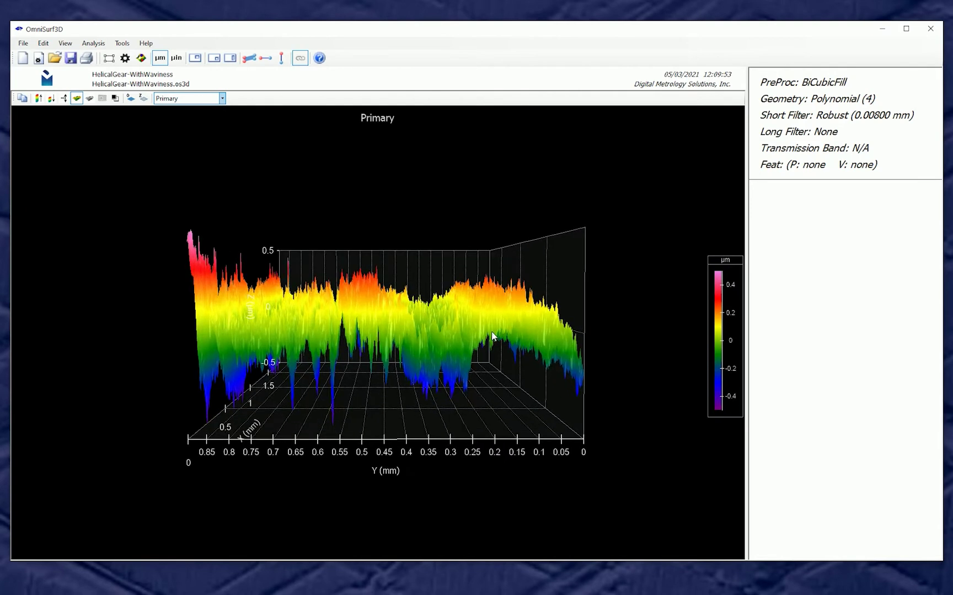
pyautogui.moveTo(461, 351); pyautogui.dragTo(368, 375)
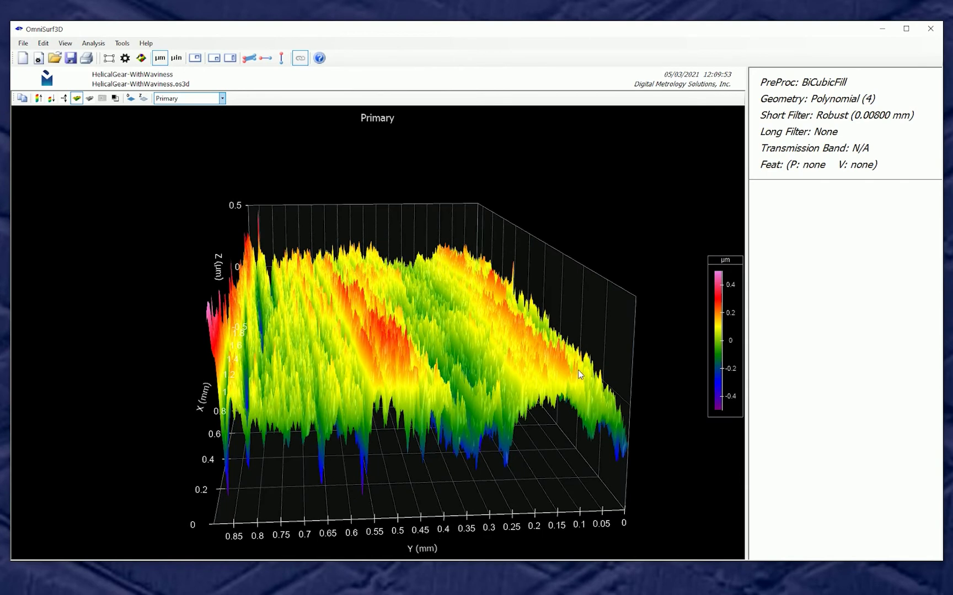
pyautogui.moveTo(561, 384); pyautogui.dragTo(233, 220)
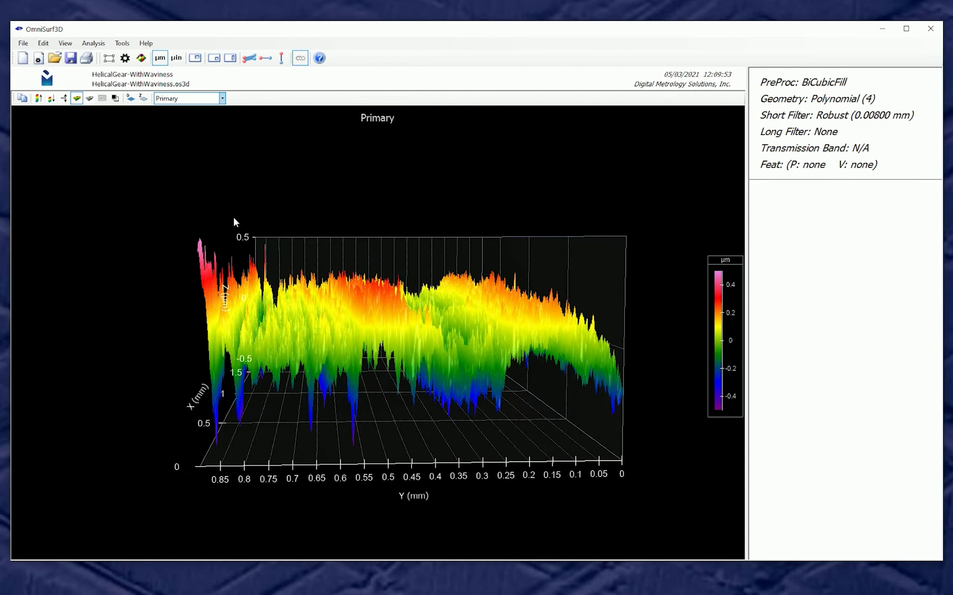
# Apply a 2 Ord. Gaussian long-wavelength filter with a 0.80000 mm cutoff, synchronized for X and Y.
pyautogui.click(125, 58)
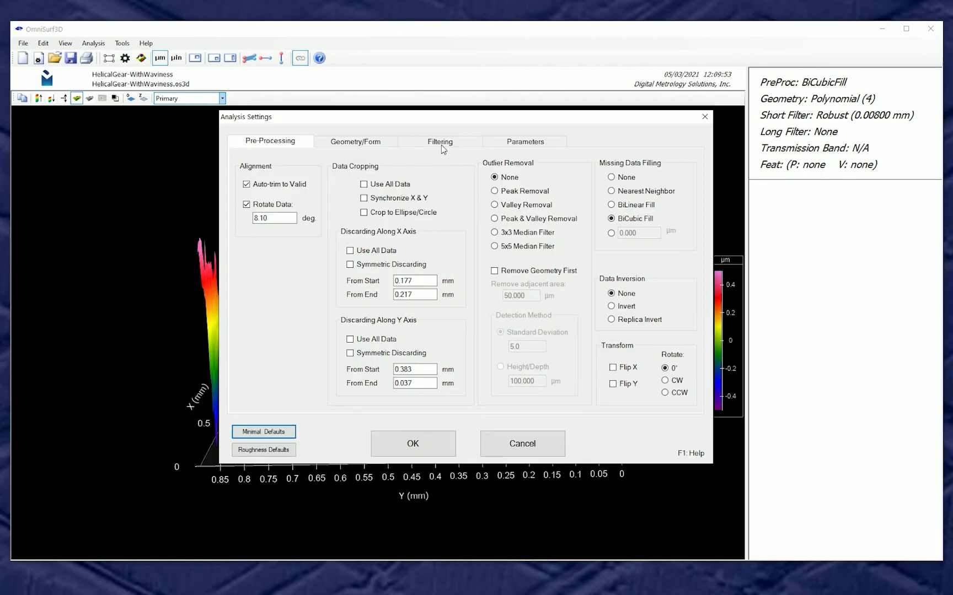
pyautogui.click(442, 143)
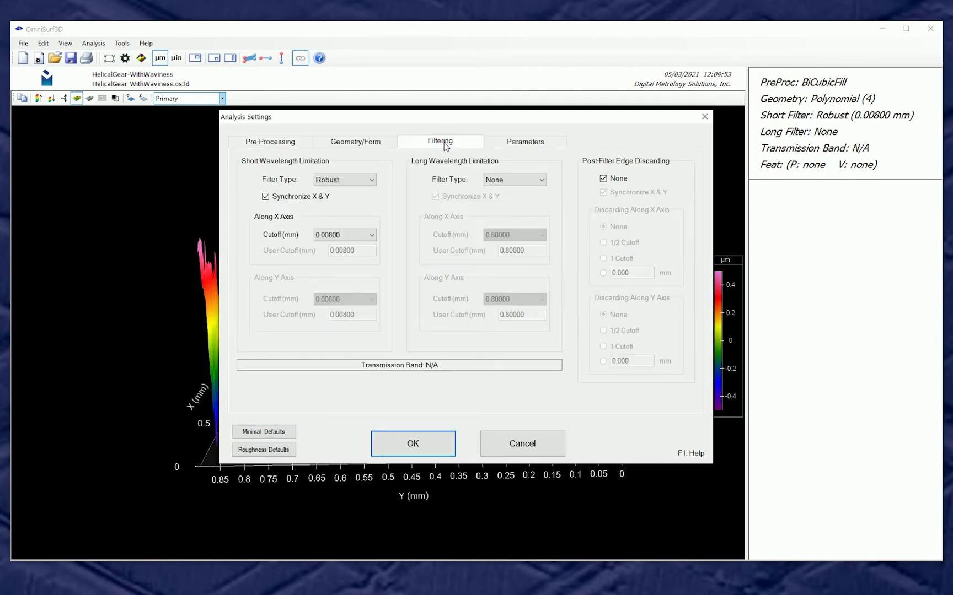
pyautogui.click(525, 184)
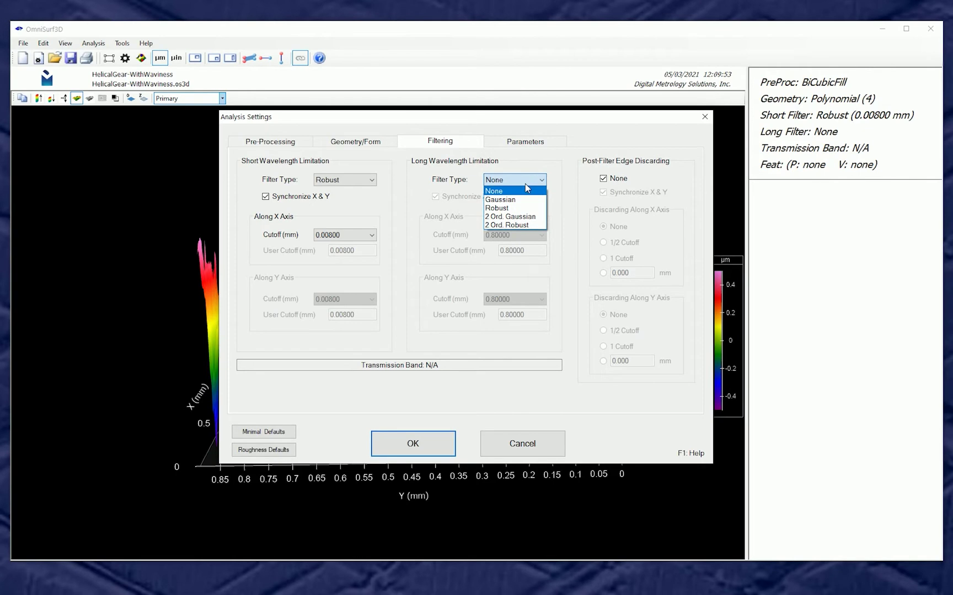
pyautogui.click(524, 217)
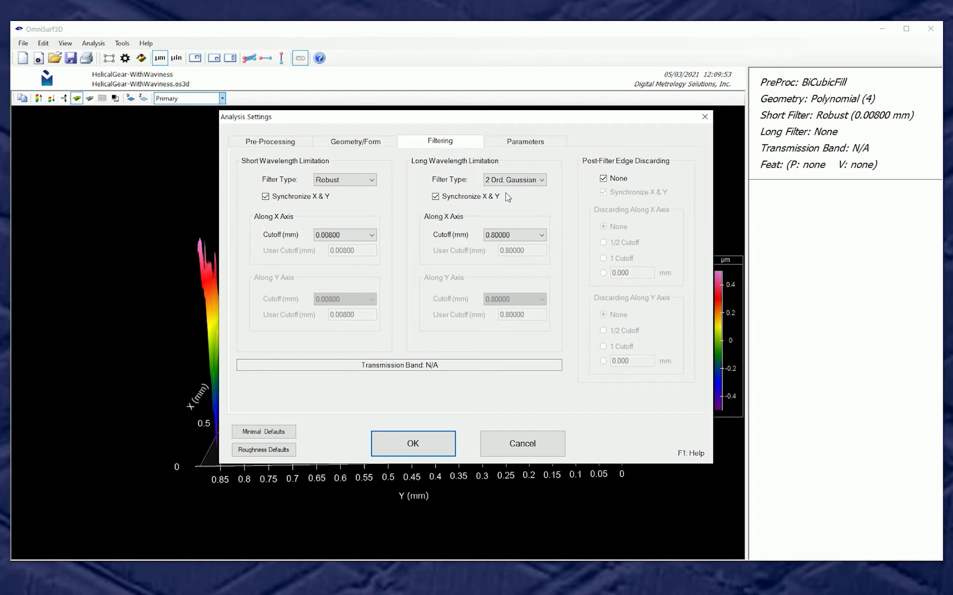
pyautogui.click(529, 238)
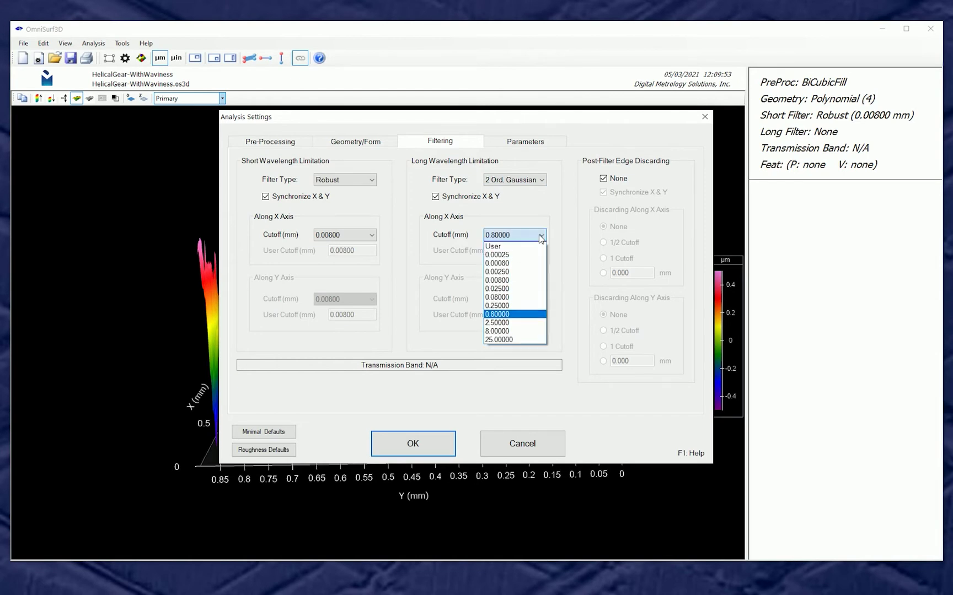
pyautogui.click(523, 315)
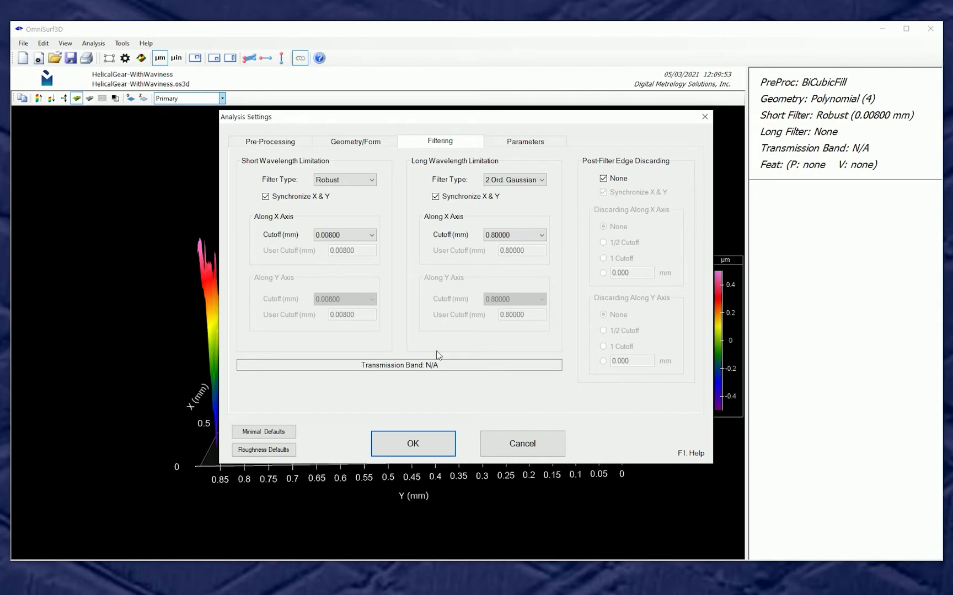
pyautogui.click(415, 439)
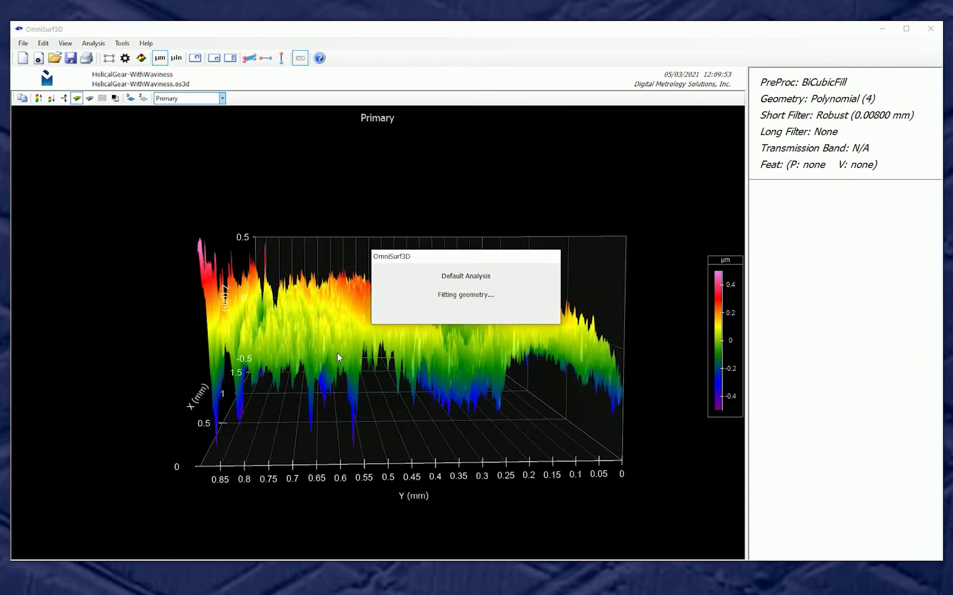
# Display the Primary+Waviness surface and examine how the waviness overlay follows the primary surface.
pyautogui.moveTo(345, 360); pyautogui.dragTo(338, 349)
pyautogui.click(222, 99)
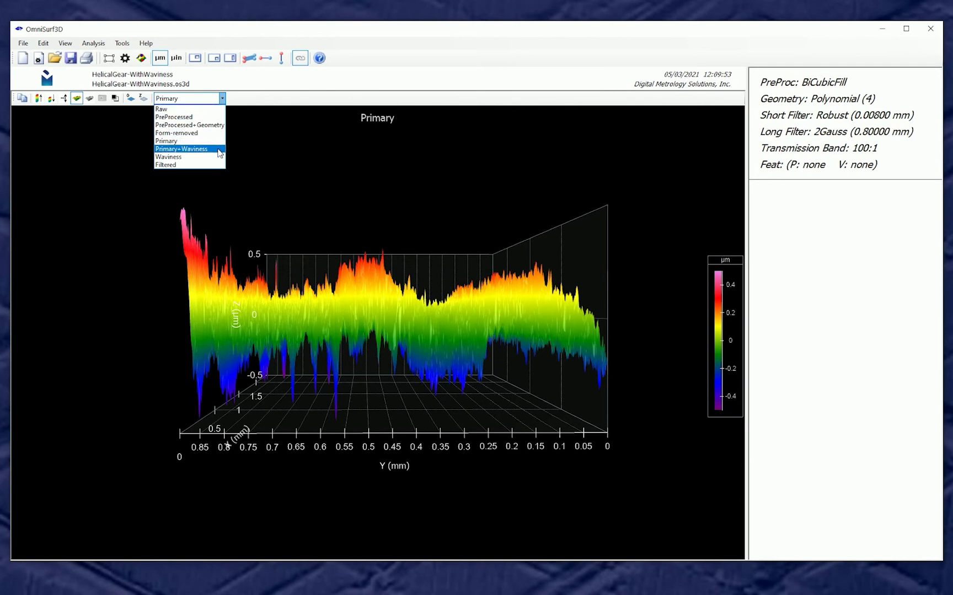
pyautogui.click(220, 150)
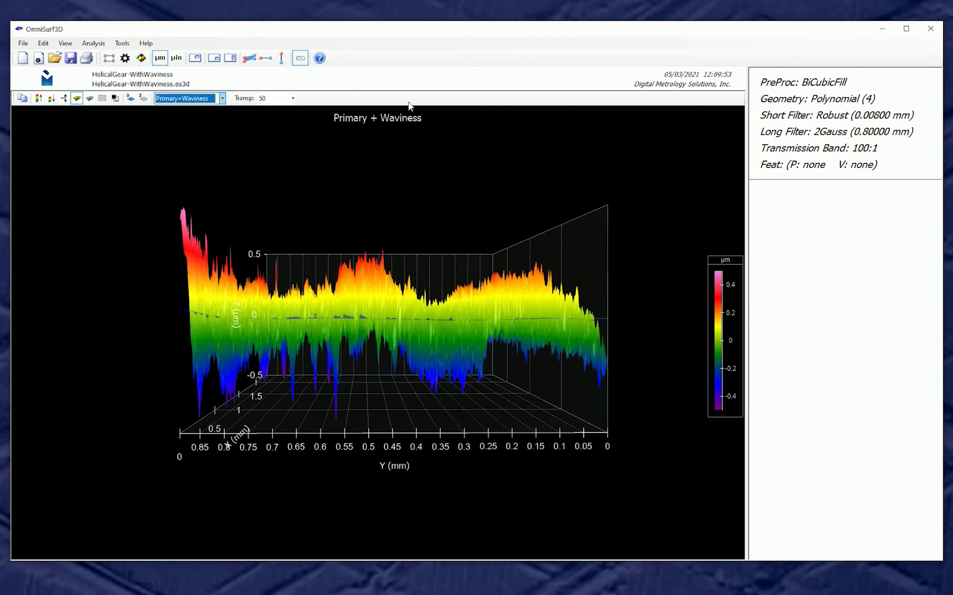
pyautogui.moveTo(325, 300); pyautogui.dragTo(291, 360)
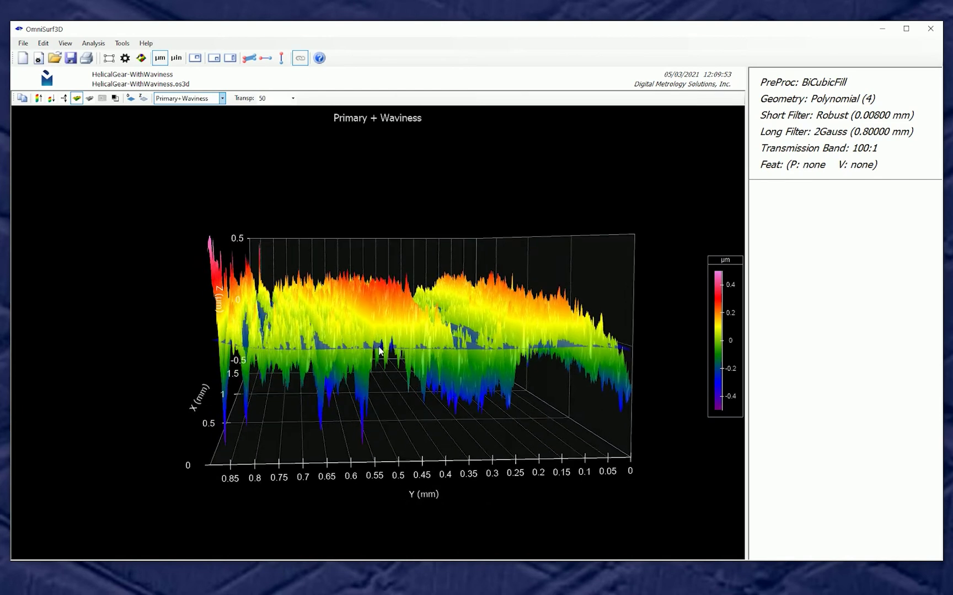
pyautogui.moveTo(630, 351); pyautogui.dragTo(357, 368)
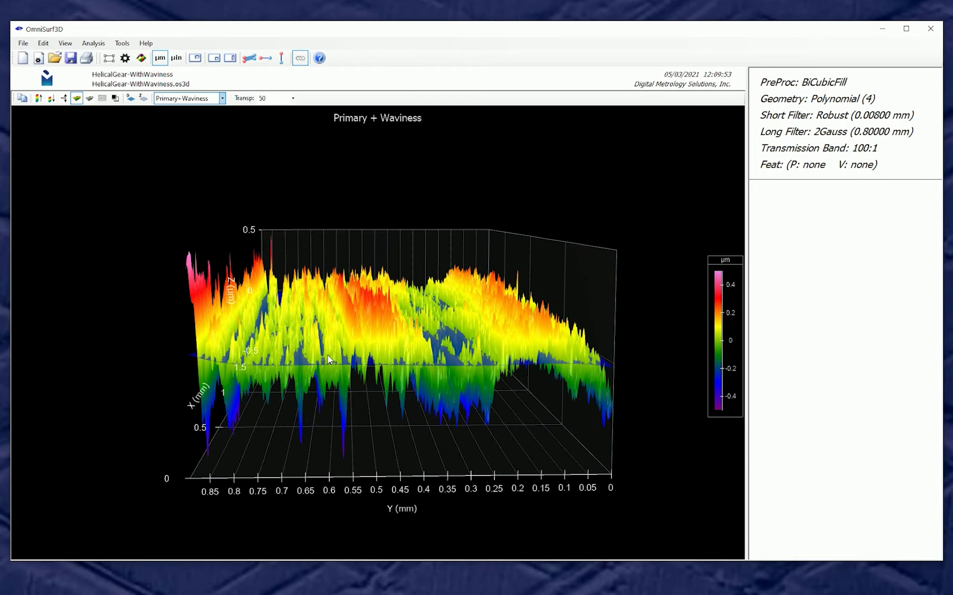
# Set the long-wavelength filter cutoff to 0.25000 mm and rerun the analysis.
pyautogui.click(125, 58)
pyautogui.click(440, 141)
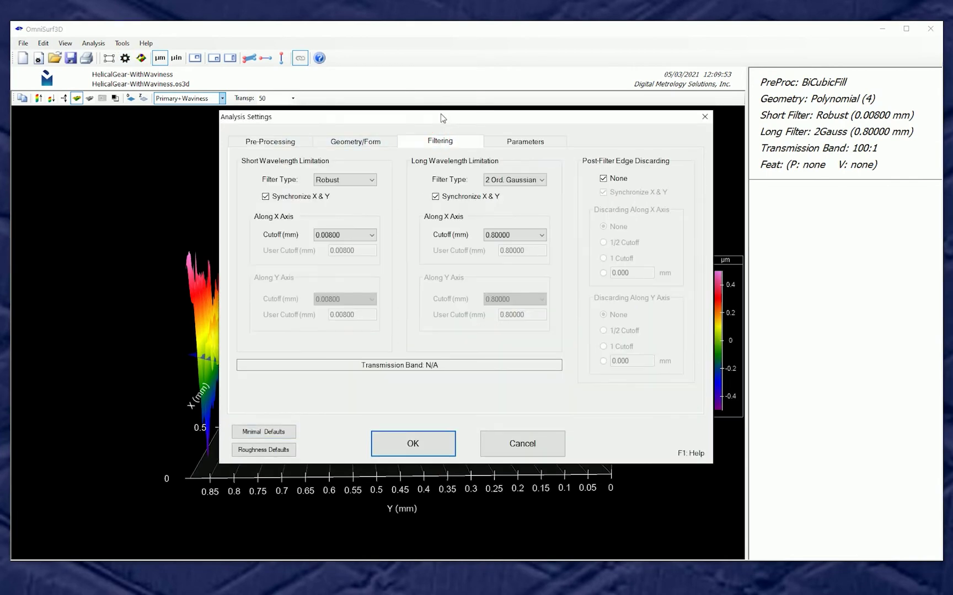
pyautogui.click(521, 239)
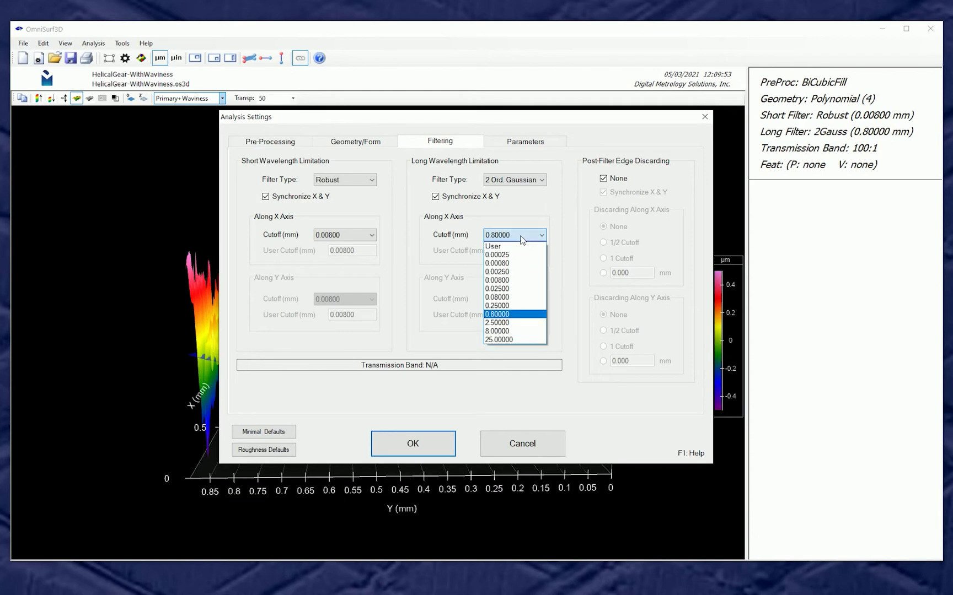
pyautogui.click(517, 306)
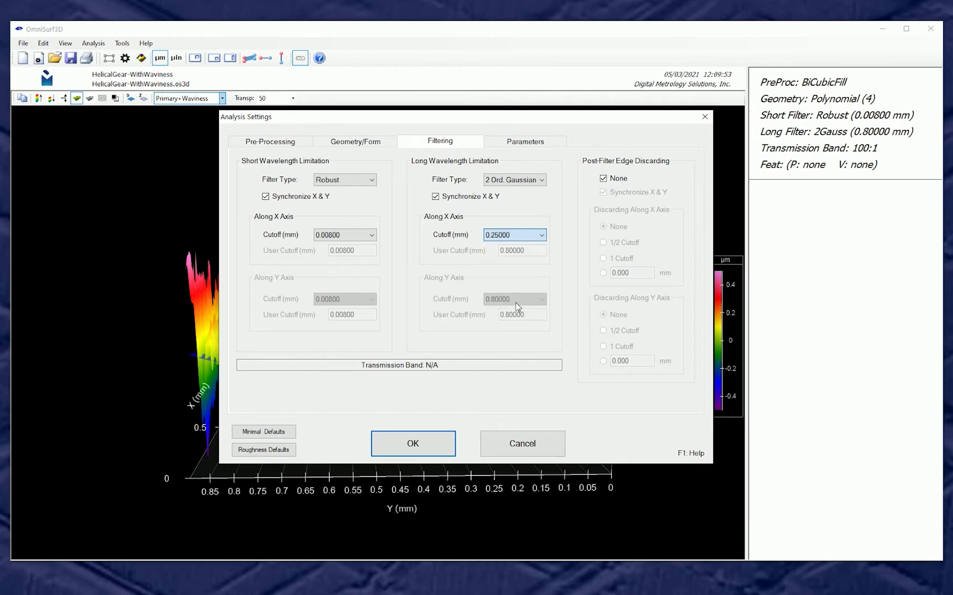
pyautogui.click(425, 442)
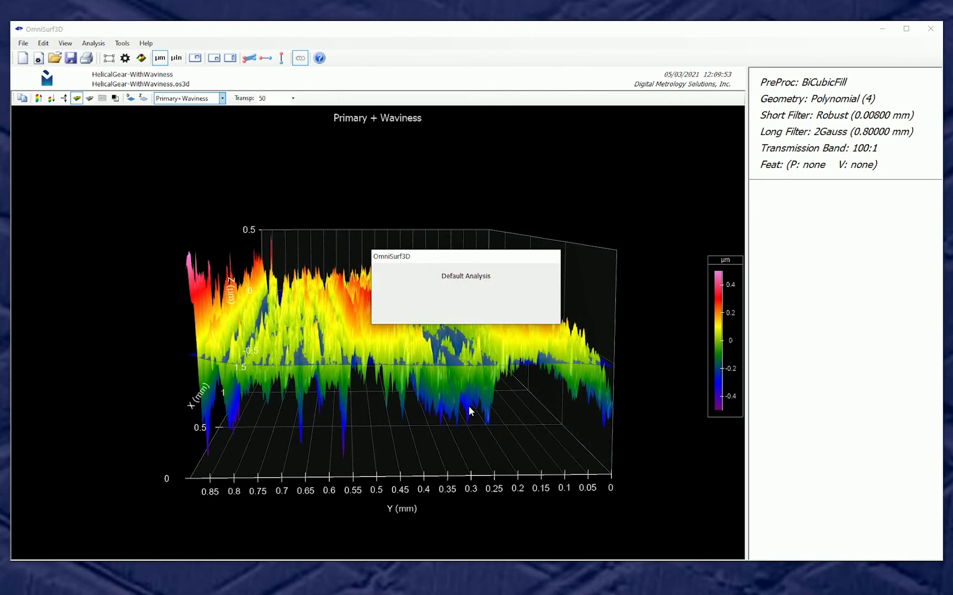
# Examine how the refiltered waviness overlay follows the primary surface, viewing it from both ends and from above.
pyautogui.moveTo(336, 398); pyautogui.dragTo(299, 361)
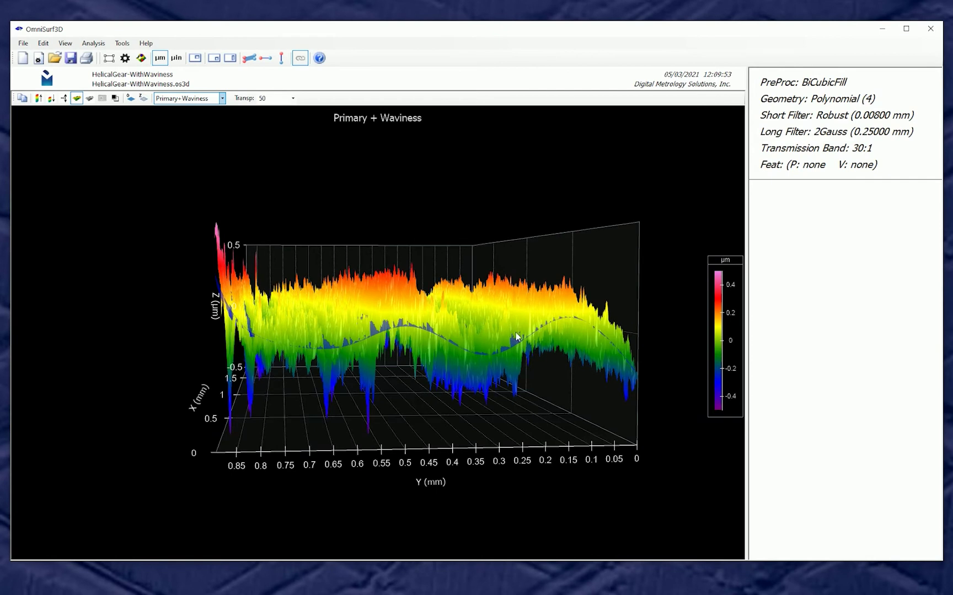
pyautogui.moveTo(590, 340); pyautogui.dragTo(329, 360)
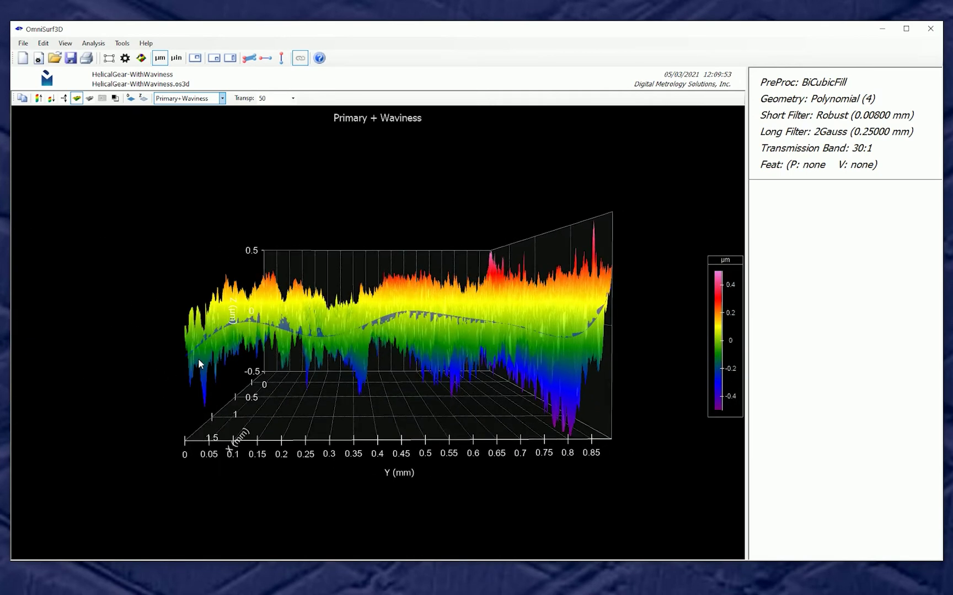
pyautogui.moveTo(197, 360); pyautogui.dragTo(214, 367)
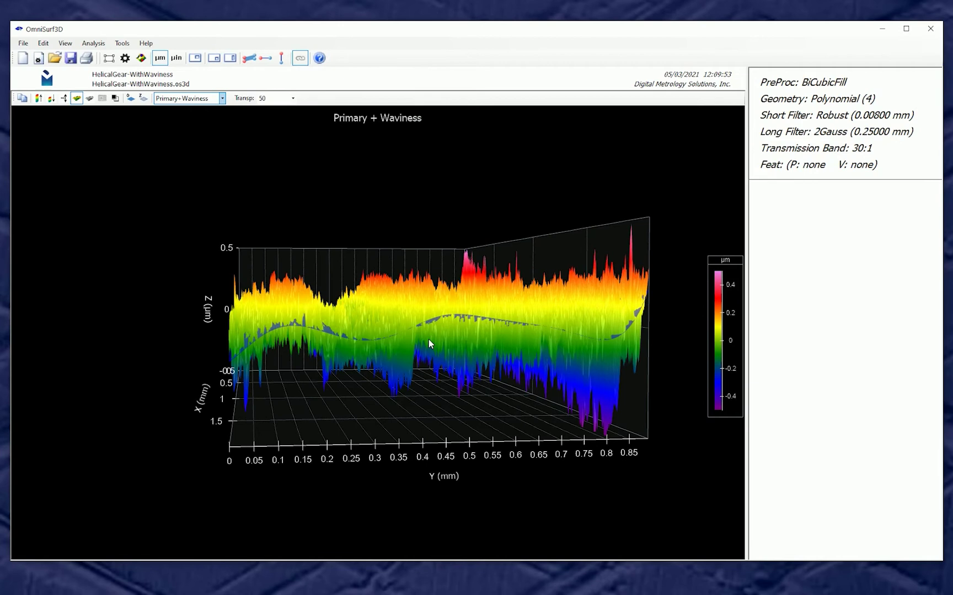
pyautogui.moveTo(487, 307); pyautogui.dragTo(286, 330)
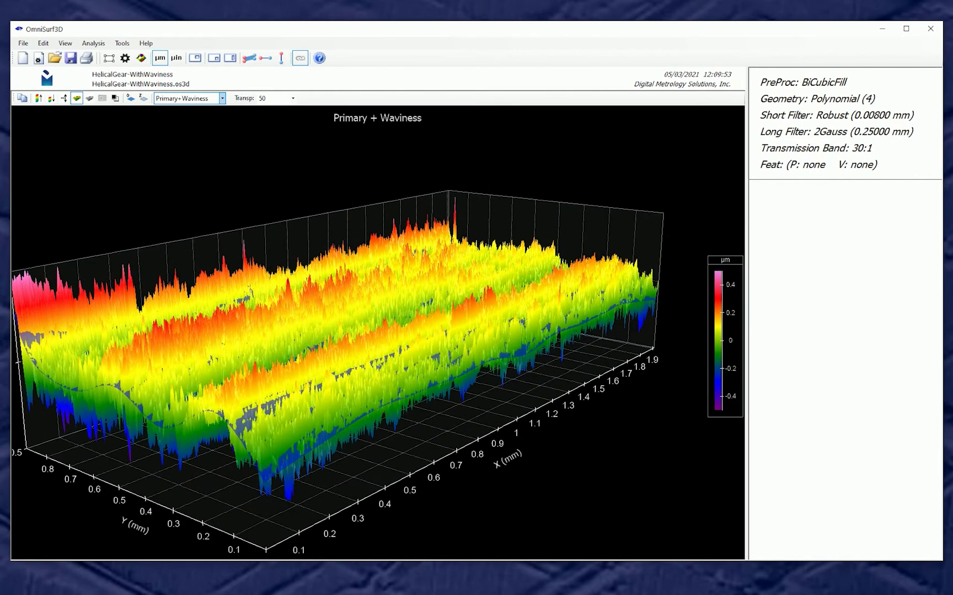
pyautogui.moveTo(355, 323); pyautogui.dragTo(434, 359)
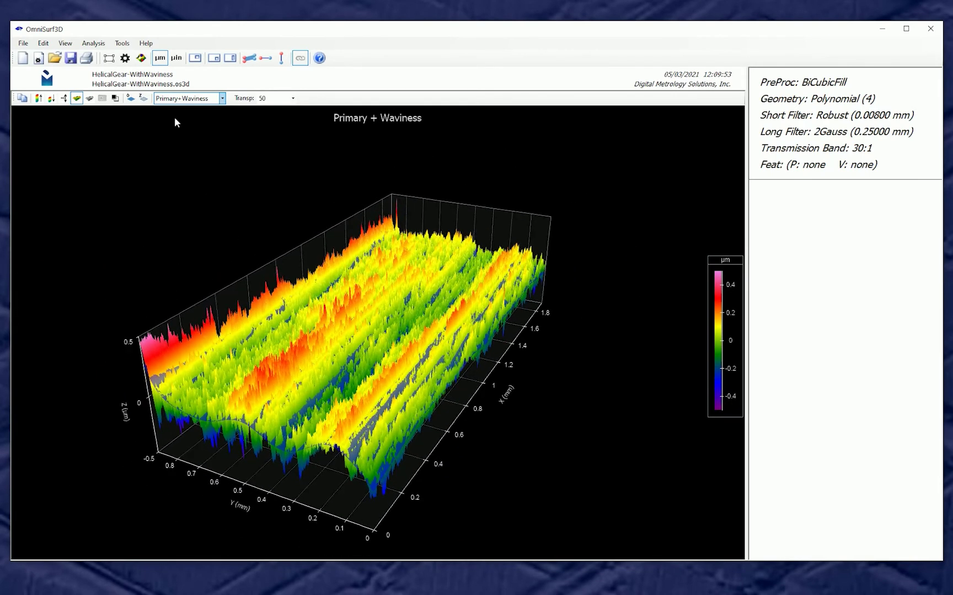
# Add a second 3D plot beside the first and display the Waviness surface in it.
pyautogui.click(195, 58)
pyautogui.moveTo(570, 343); pyautogui.dragTo(524, 287)
pyautogui.click(591, 98)
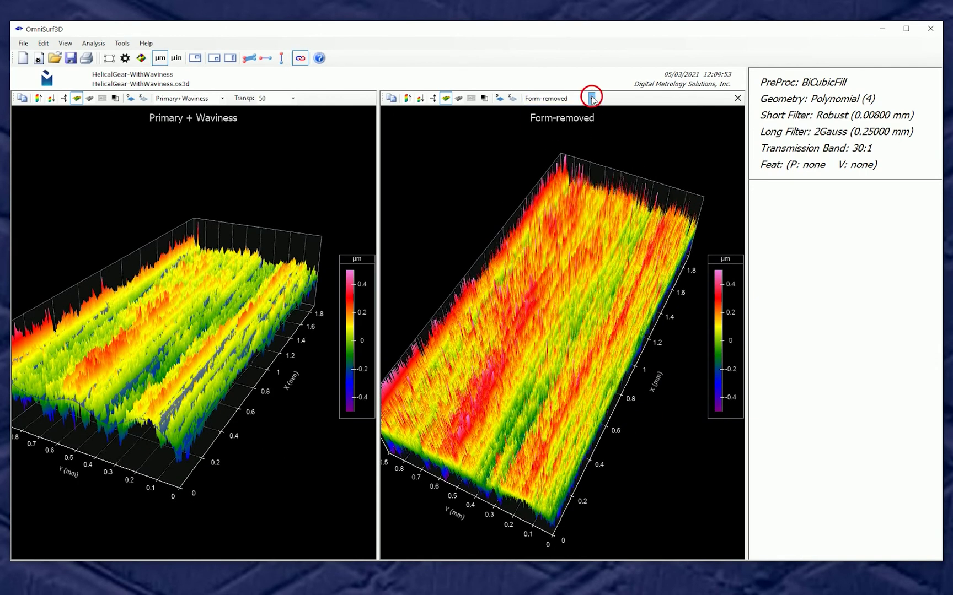
pyautogui.click(551, 165)
pyautogui.moveTo(159, 362); pyautogui.dragTo(223, 338)
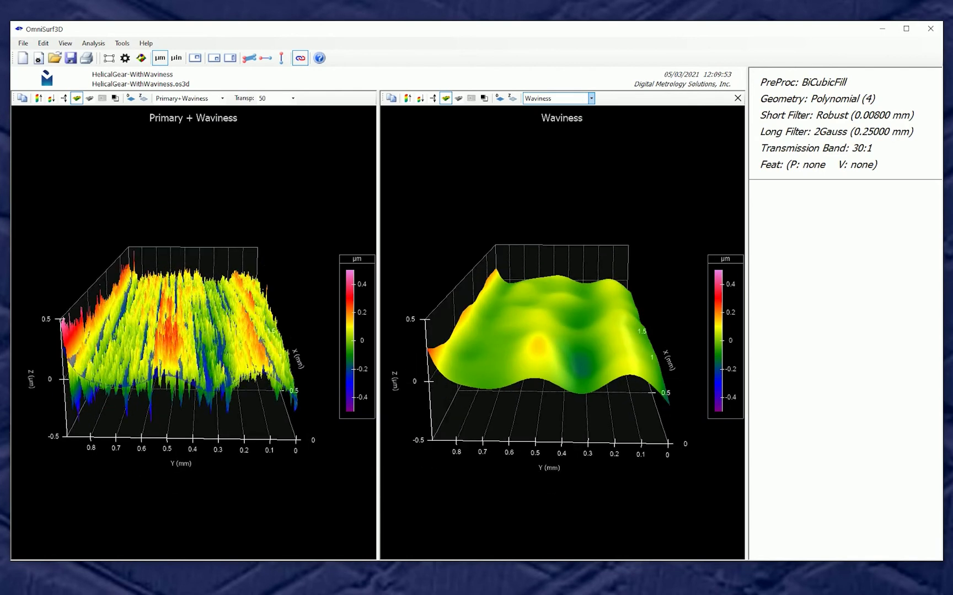
# Compare the Primary+Waviness and Waviness surfaces in synchronized views, from above and side-on.
pyautogui.click(301, 59)
pyautogui.moveTo(259, 309); pyautogui.dragTo(266, 283)
pyautogui.click(300, 58)
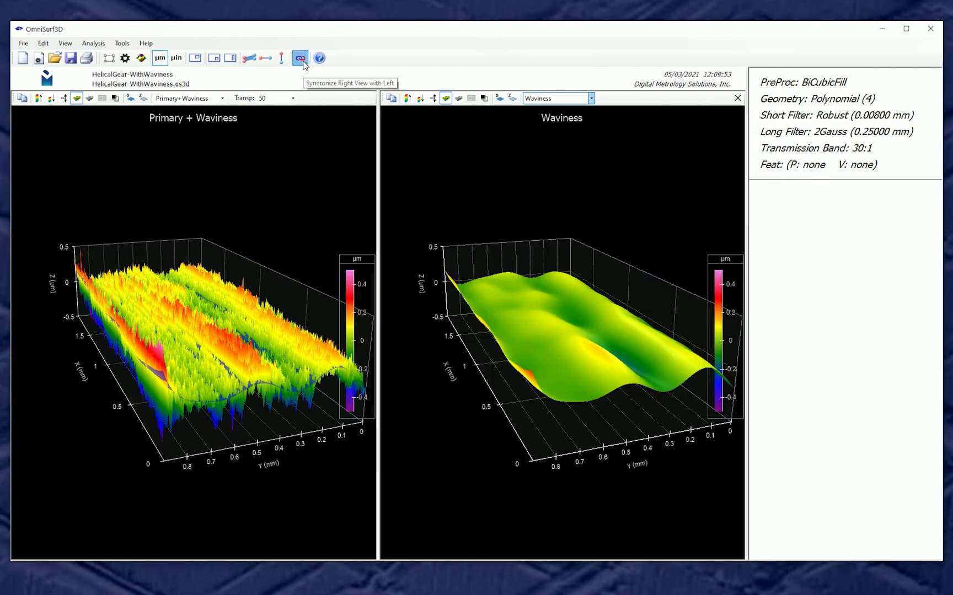
pyautogui.moveTo(208, 340); pyautogui.dragTo(166, 323)
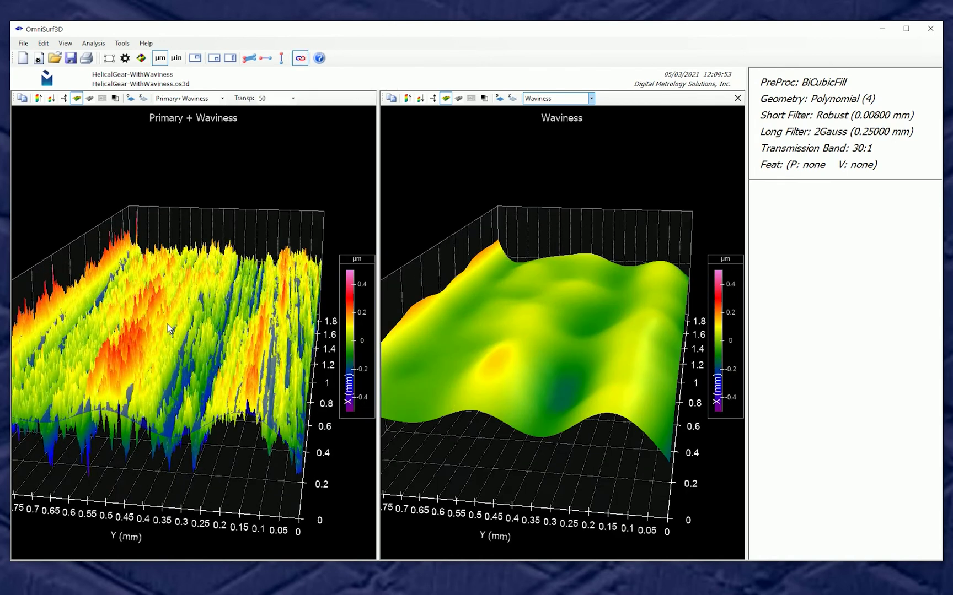
pyautogui.moveTo(177, 363); pyautogui.dragTo(178, 397)
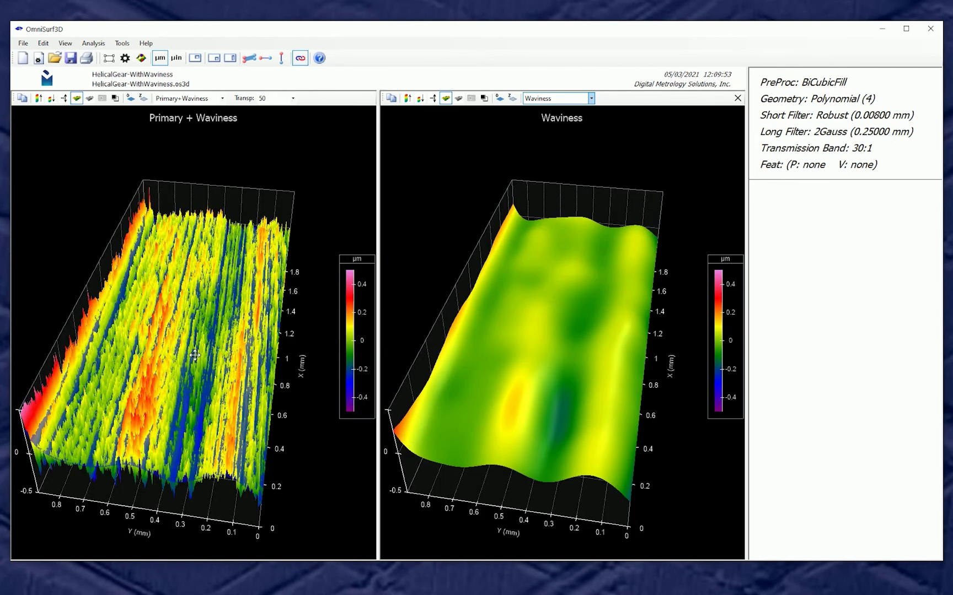
pyautogui.moveTo(201, 300); pyautogui.dragTo(163, 327)
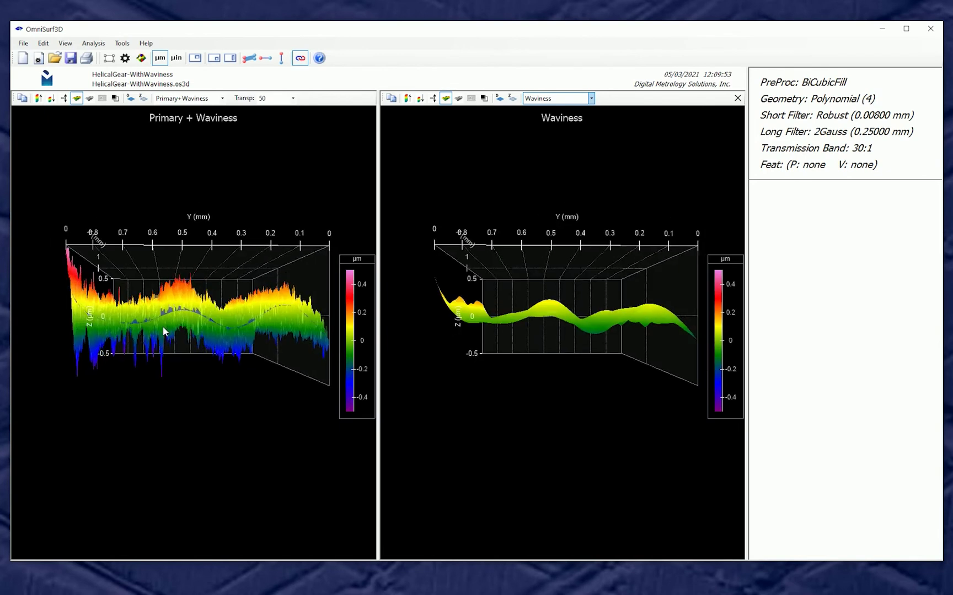
pyautogui.moveTo(228, 326); pyautogui.dragTo(223, 375)
pyautogui.moveTo(552, 393)
pyautogui.mouseDown()
pyautogui.moveTo(550, 427)
pyautogui.moveTo(562, 405)
pyautogui.mouseUp()
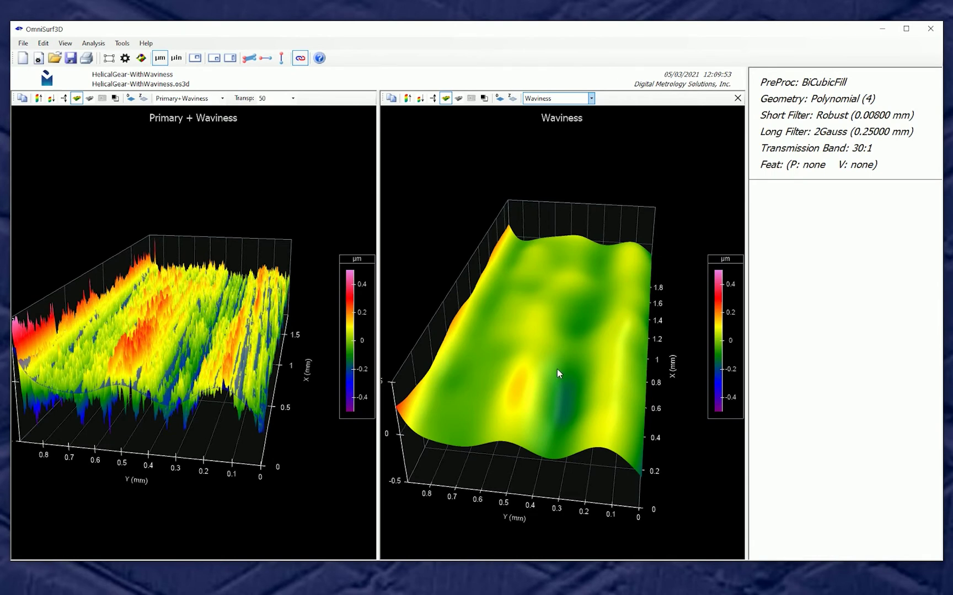
pyautogui.moveTo(187, 363); pyautogui.dragTo(218, 370)
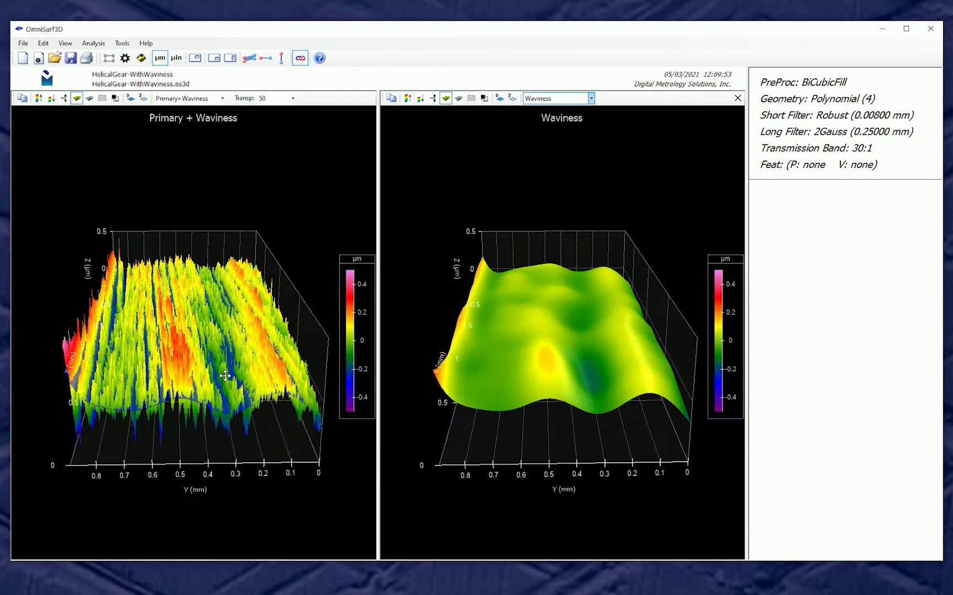
# Close the second 3D plot and display the Filtered surface in the remaining plot.
pyautogui.click(737, 98)
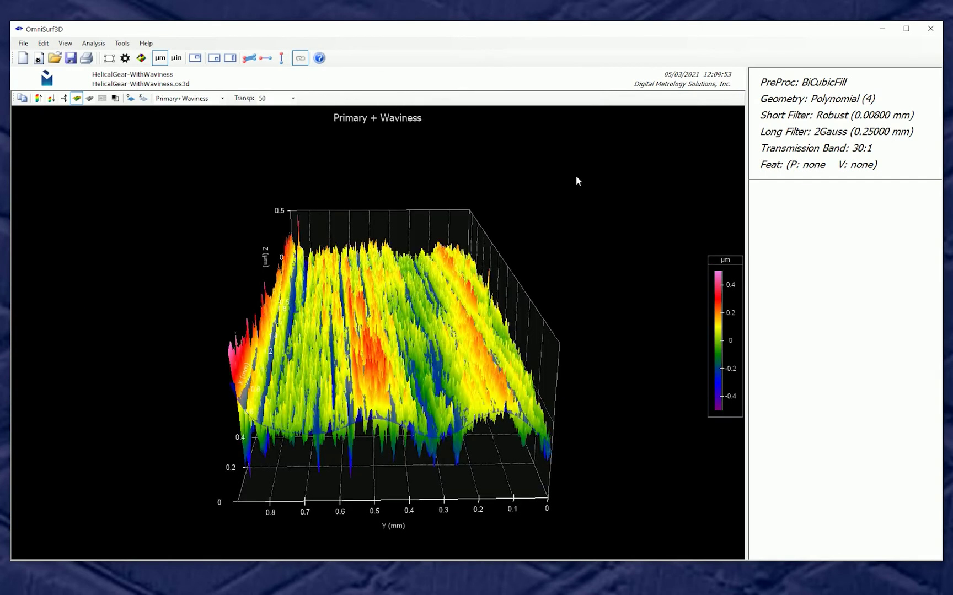
pyautogui.moveTo(375, 434); pyautogui.dragTo(430, 401)
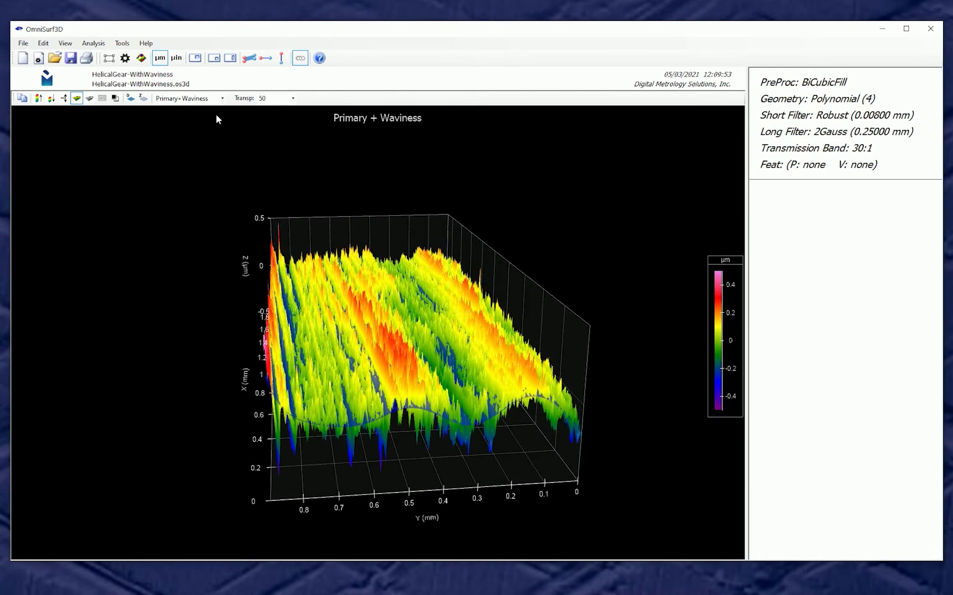
pyautogui.click(222, 98)
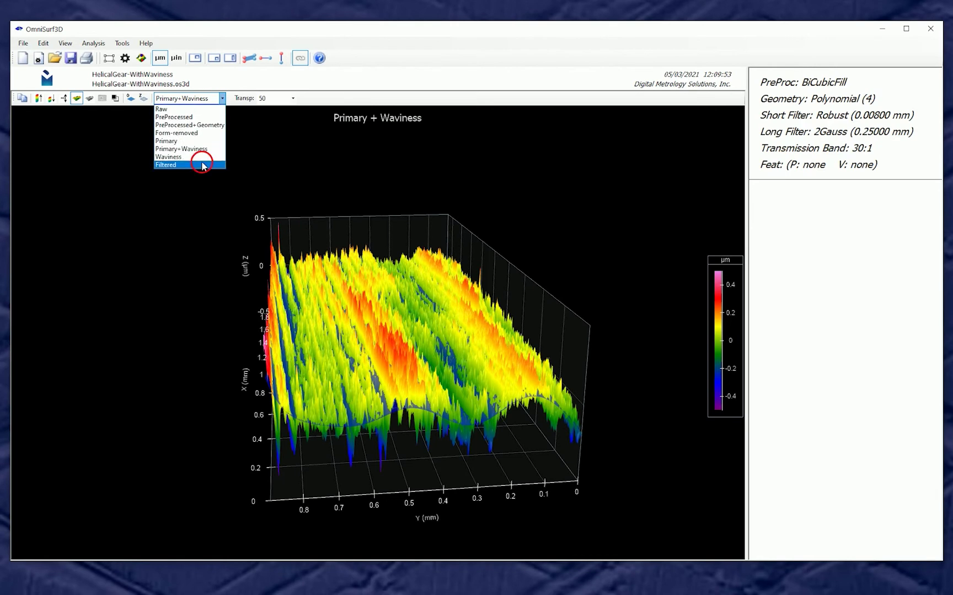
pyautogui.click(202, 165)
pyautogui.moveTo(338, 345); pyautogui.dragTo(392, 362)
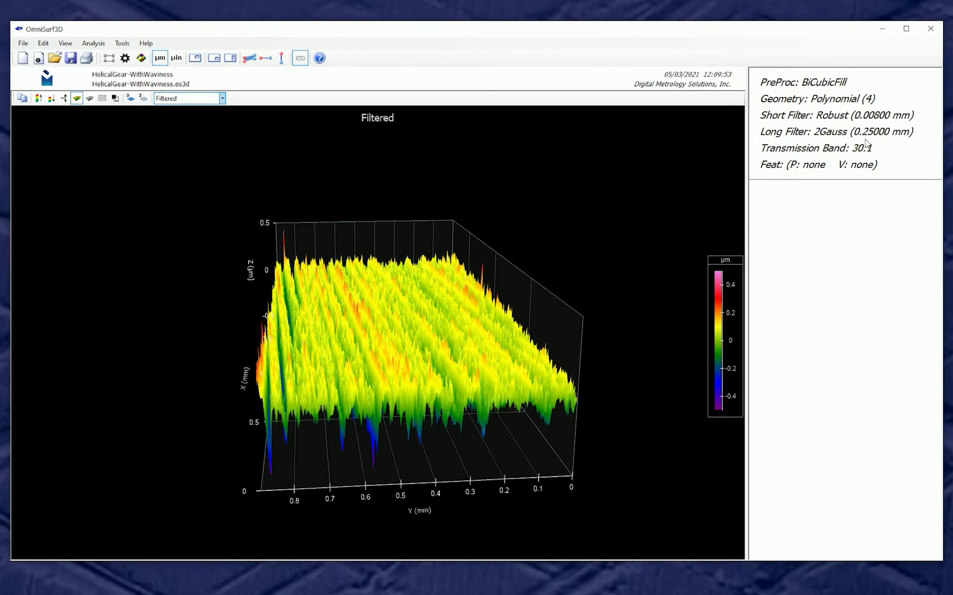
# Add the Sa, Sk and Sq parameters to the analysis and apply the settings to calculate them.
pyautogui.doubleClick(796, 230)
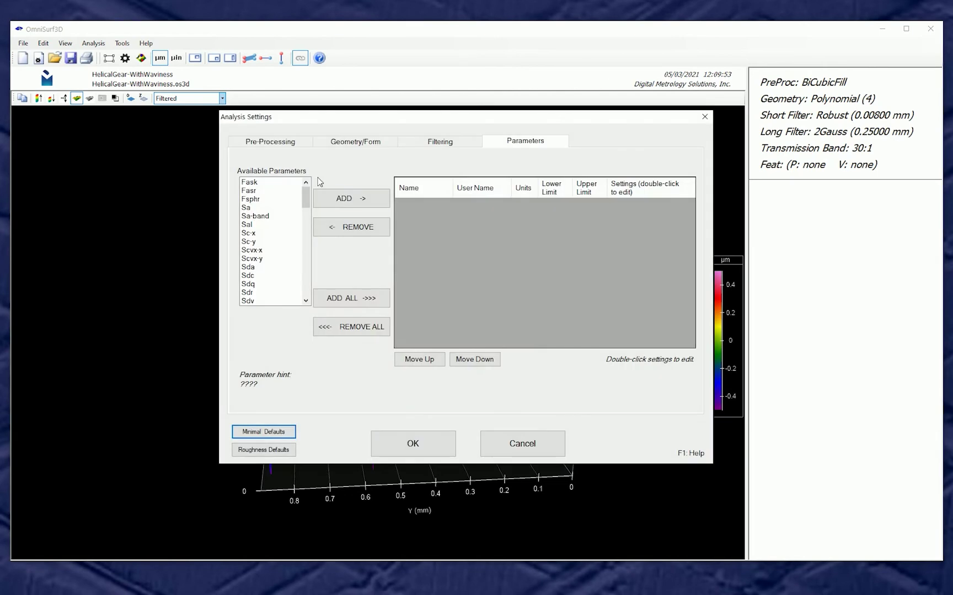
pyautogui.doubleClick(268, 207)
pyautogui.click(264, 251)
pyautogui.scroll(-4, 264, 257)
pyautogui.click(248, 199)
pyautogui.doubleClick(248, 199)
pyautogui.click(261, 243)
pyautogui.press('Down')
pyautogui.press('Down')
pyautogui.press('Down')
pyautogui.press('Down')
pyautogui.press('Down')
pyautogui.press('Down')
pyautogui.press('Down')
pyautogui.press('Down')
pyautogui.press('Down')
pyautogui.press('Down')
pyautogui.press('Down')
pyautogui.doubleClick(256, 304)
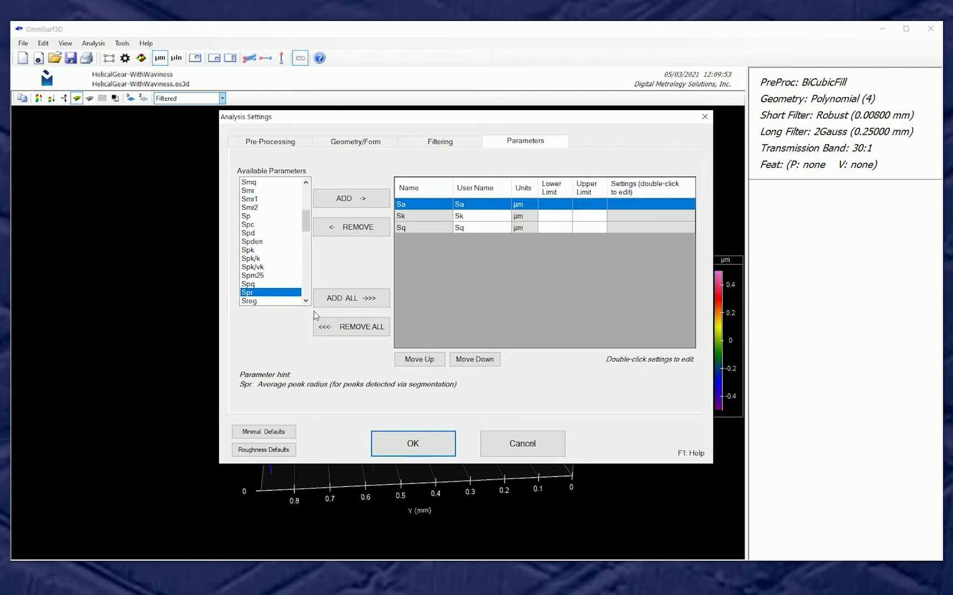
pyautogui.click(389, 448)
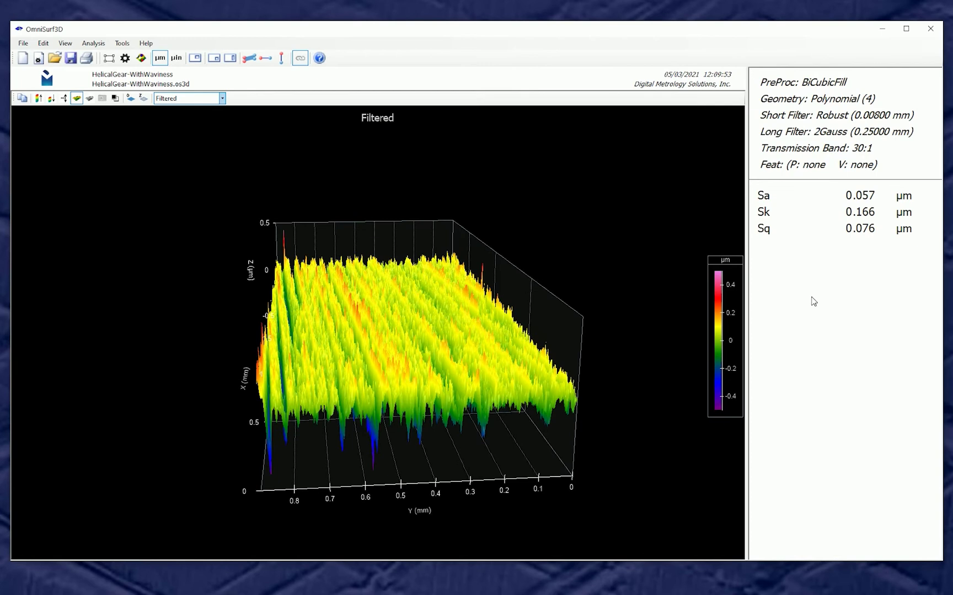
# Review the filter types and cutoffs and the selected parameter list in the analysis settings.
pyautogui.moveTo(424, 381); pyautogui.dragTo(404, 362)
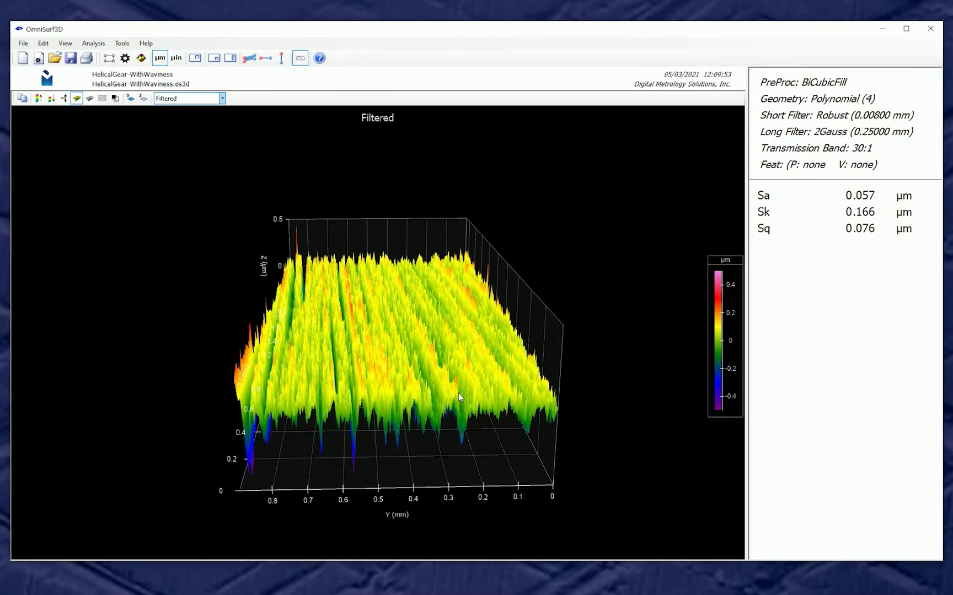
pyautogui.click(126, 58)
pyautogui.click(440, 142)
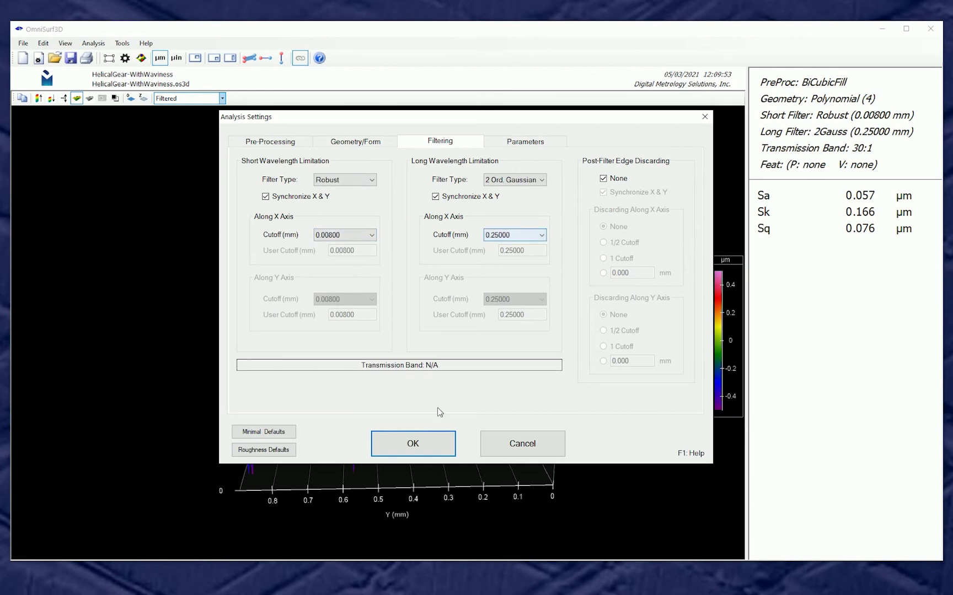
pyautogui.click(525, 141)
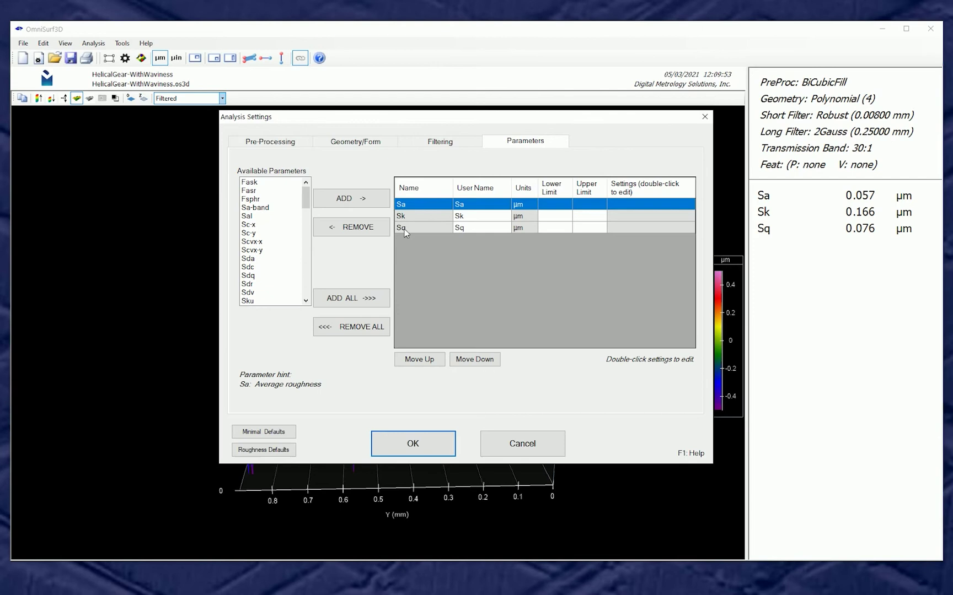
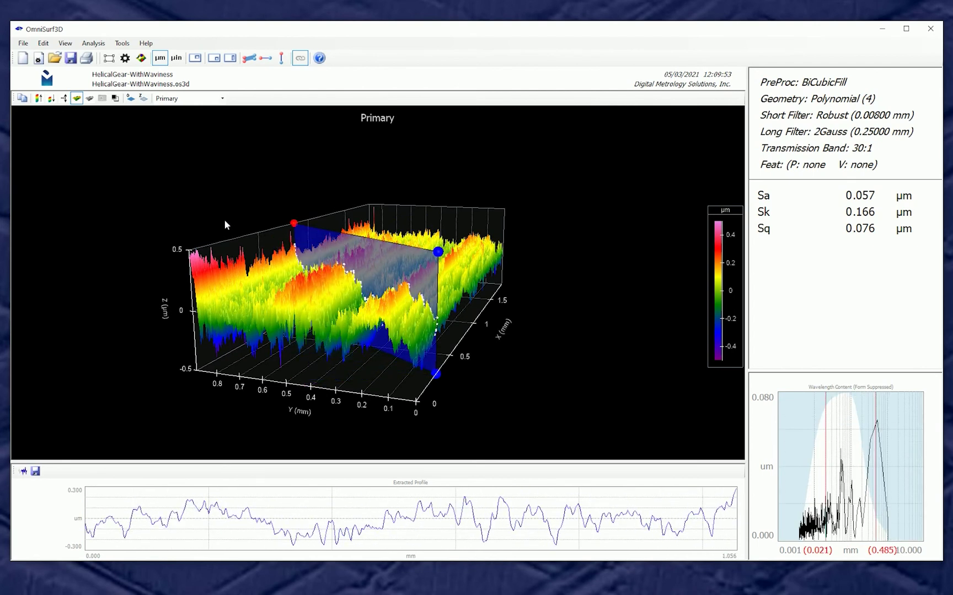
# Enlarge the wavelength content graph and bracket the roughness band (about 0.008 to 0.224 mm) and waviness band (about 0.213 to 1.137 mm) with its cursors.
pyautogui.moveTo(748, 435); pyautogui.dragTo(560, 412)
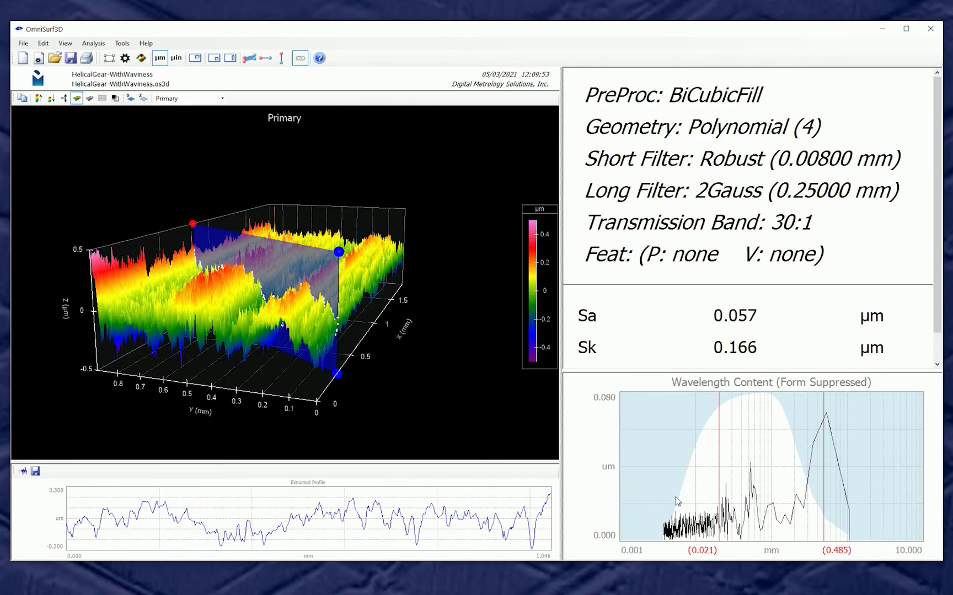
pyautogui.moveTo(822, 484); pyautogui.dragTo(798, 485)
pyautogui.moveTo(719, 479); pyautogui.dragTo(689, 477)
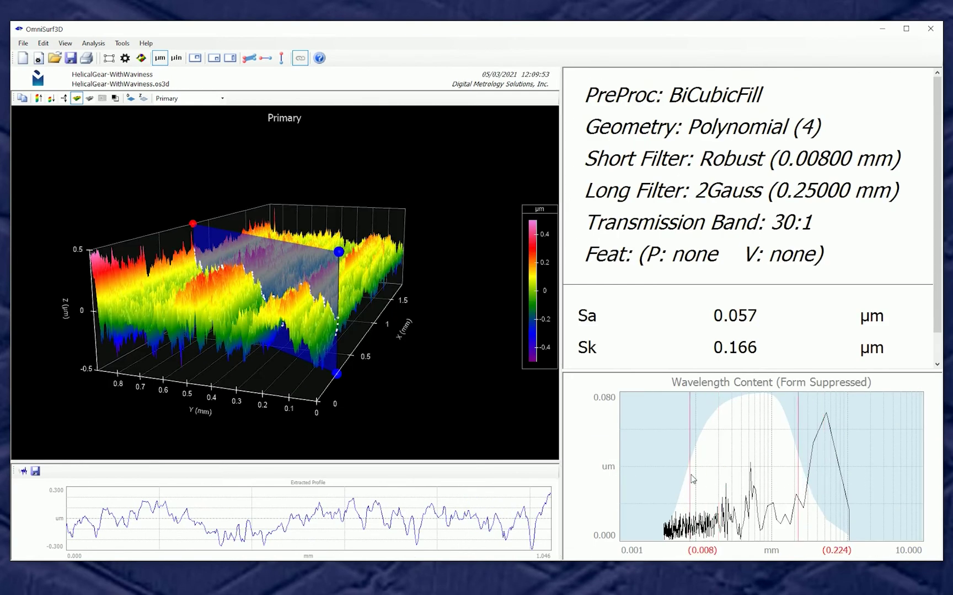
pyautogui.moveTo(801, 475); pyautogui.dragTo(854, 474)
pyautogui.moveTo(693, 463)
pyautogui.mouseDown()
pyautogui.moveTo(806, 465)
pyautogui.moveTo(797, 473)
pyautogui.mouseUp()
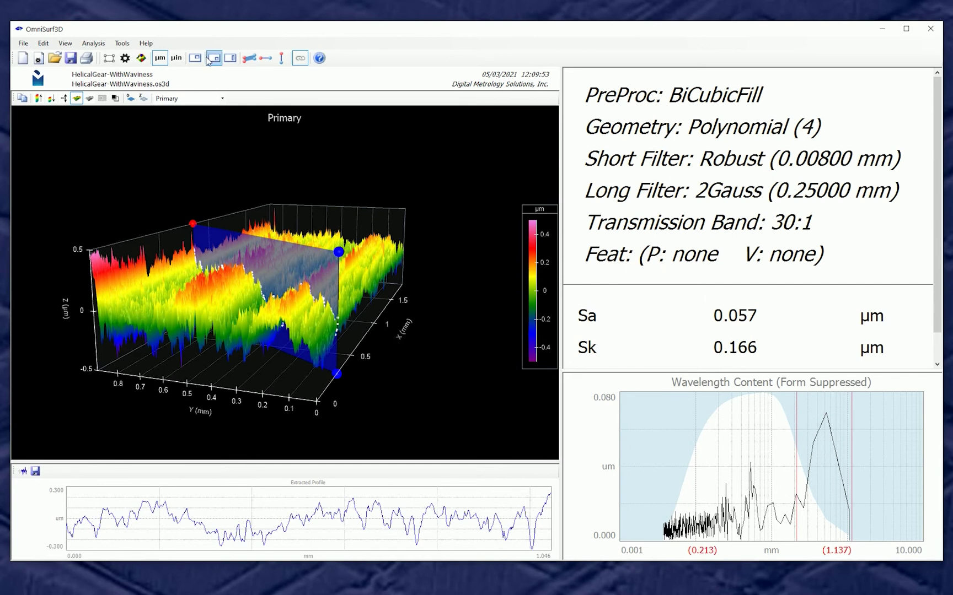
# Return to the 3D plot layout with a narrower results pane and display the Filtered surface.
pyautogui.click(231, 59)
pyautogui.moveTo(276, 242); pyautogui.dragTo(495, 235)
pyautogui.moveTo(561, 221); pyautogui.dragTo(687, 217)
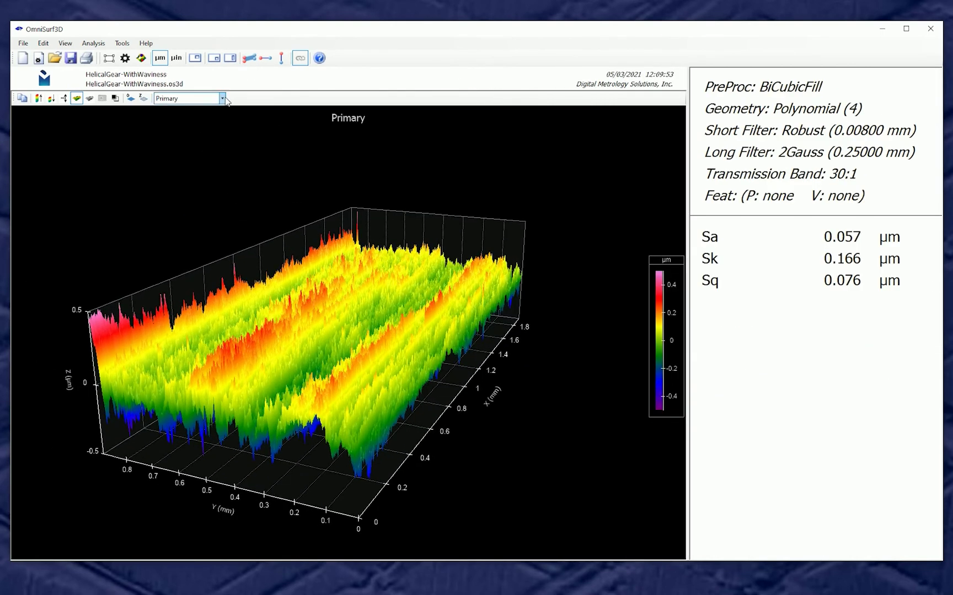
pyautogui.click(190, 98)
pyautogui.click(199, 164)
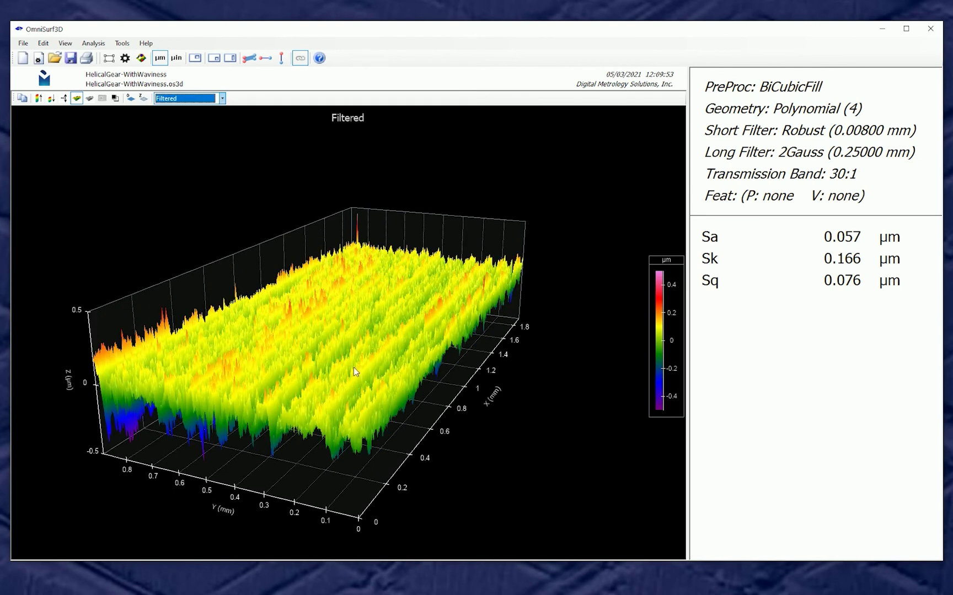
# Set the short-wavelength filter to 2 Ord. Gaussian with a 0.25000 mm cutoff, set the long-wavelength filter to None, and rerun the analysis.
pyautogui.click(125, 58)
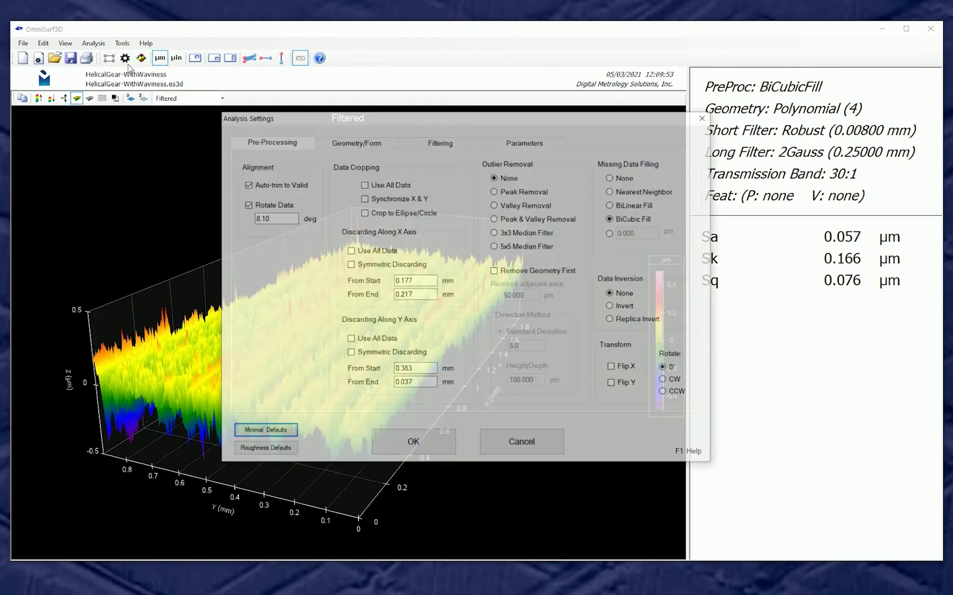
pyautogui.click(439, 144)
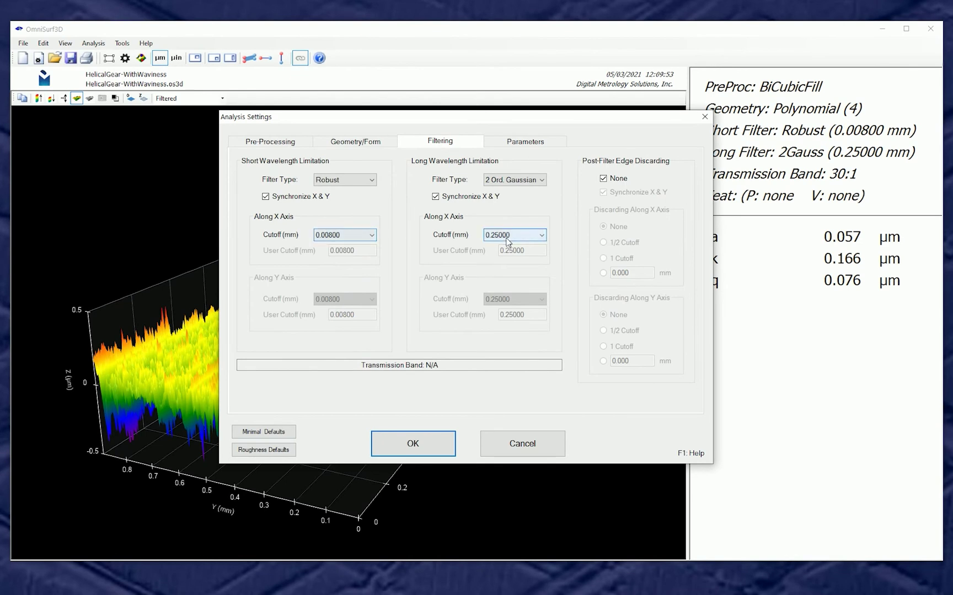
pyautogui.click(374, 181)
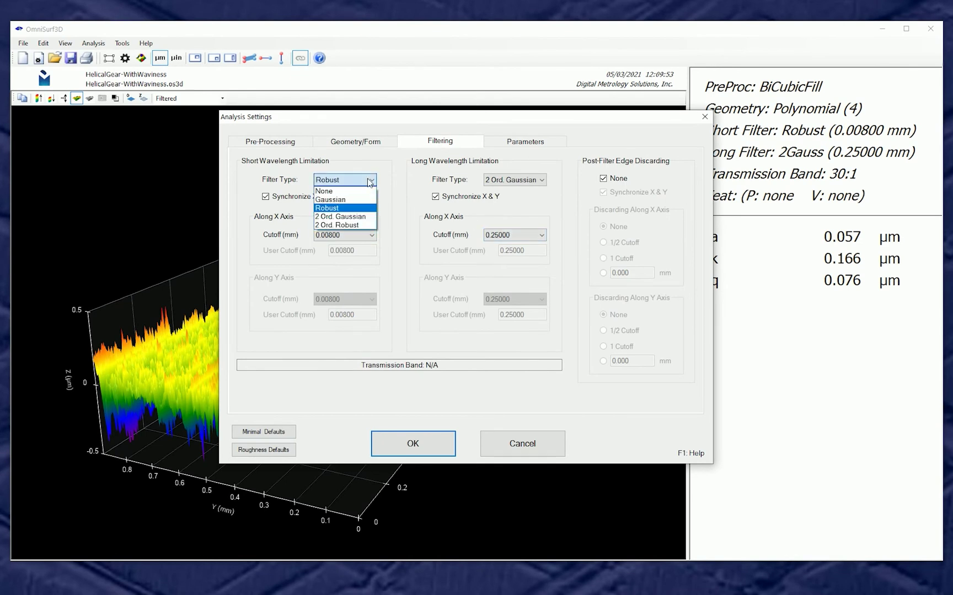
pyautogui.click(361, 216)
pyautogui.click(359, 235)
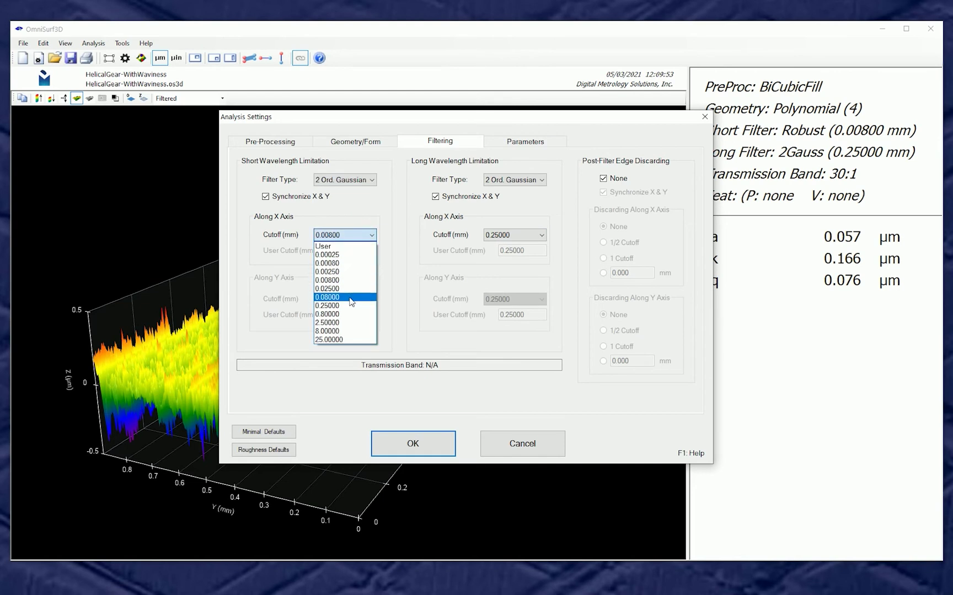
pyautogui.click(364, 302)
pyautogui.click(518, 179)
pyautogui.click(520, 189)
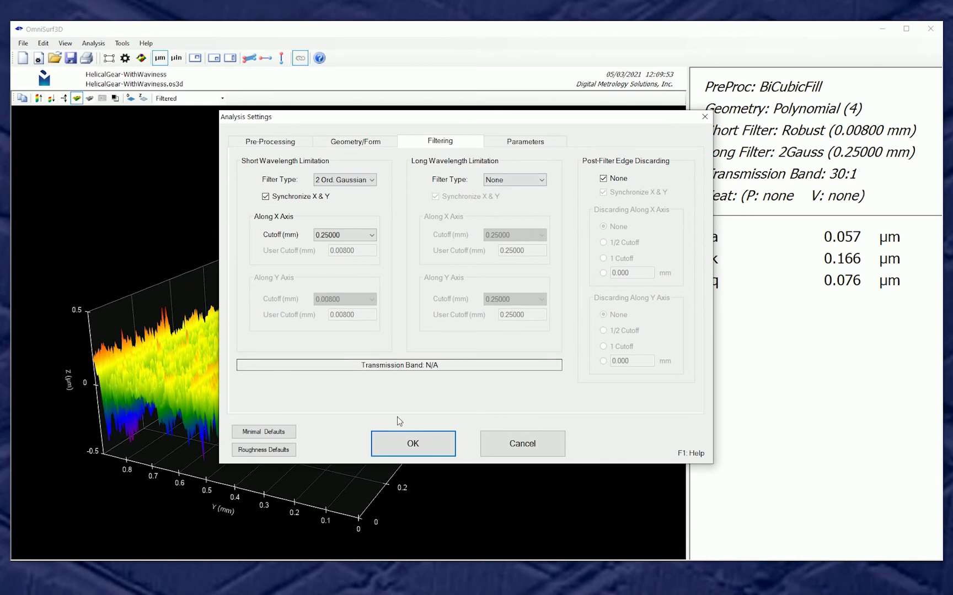
pyautogui.click(428, 443)
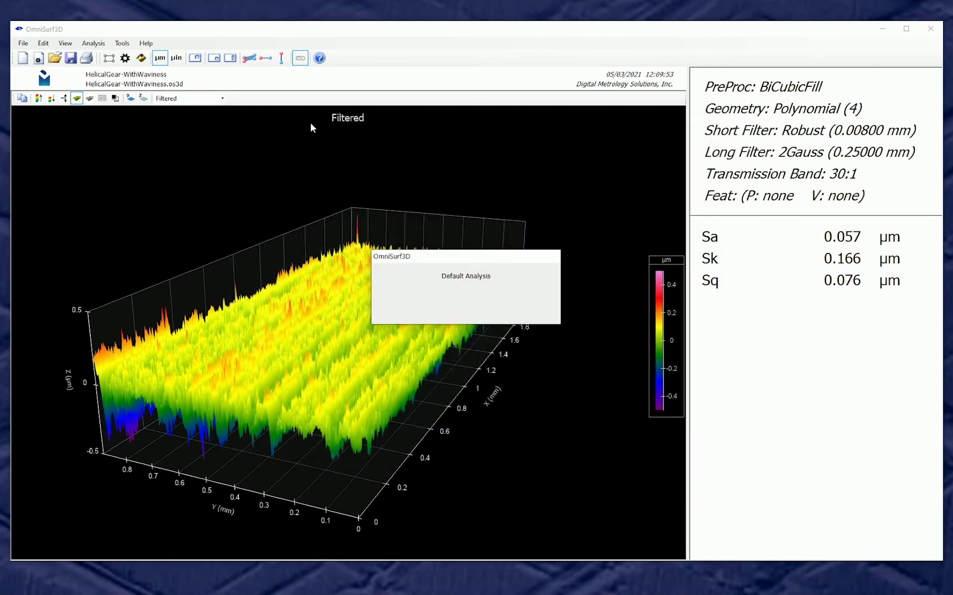
pyautogui.moveTo(372, 271); pyautogui.dragTo(355, 346)
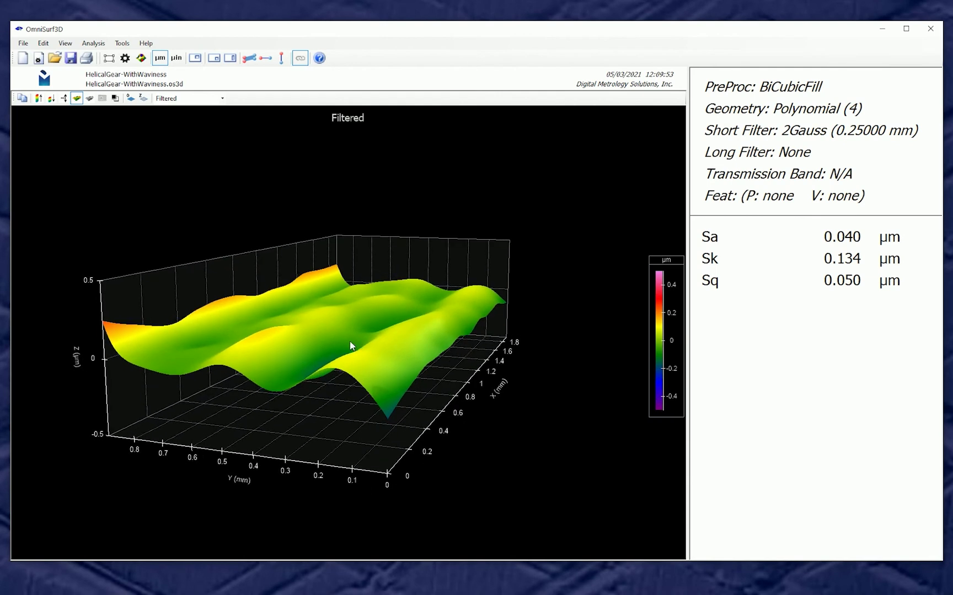
# Replace all selected parameters with St and apply the settings.
pyautogui.doubleClick(738, 302)
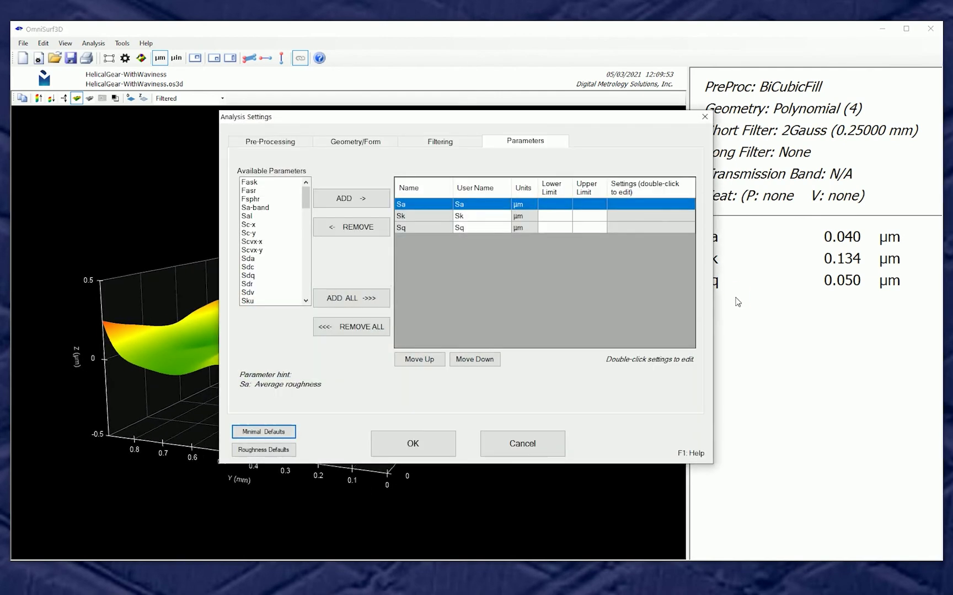
pyautogui.click(366, 328)
pyautogui.click(259, 216)
pyautogui.scroll(-5, 266, 270)
pyautogui.click(256, 301)
pyautogui.doubleClick(255, 301)
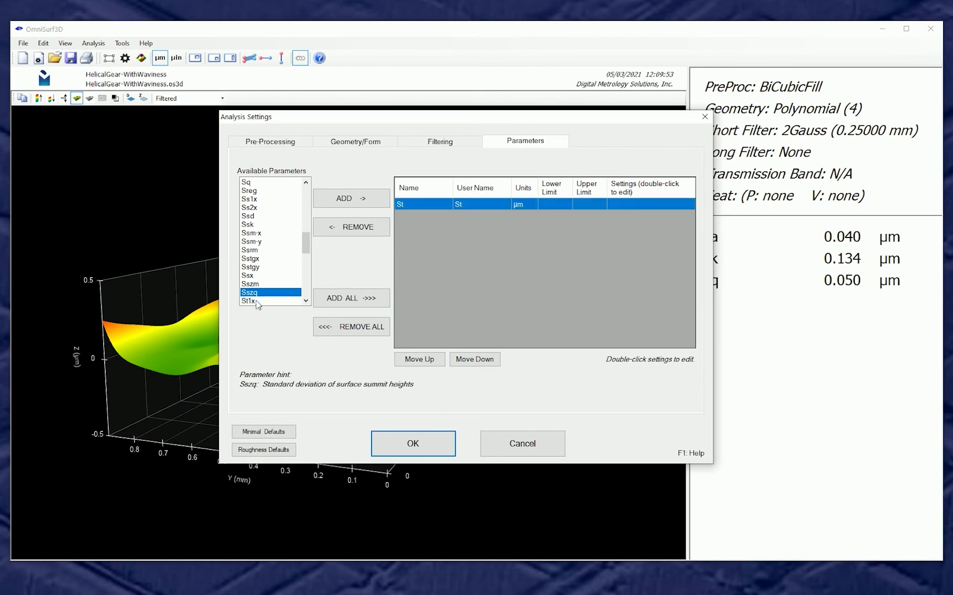
pyautogui.click(413, 444)
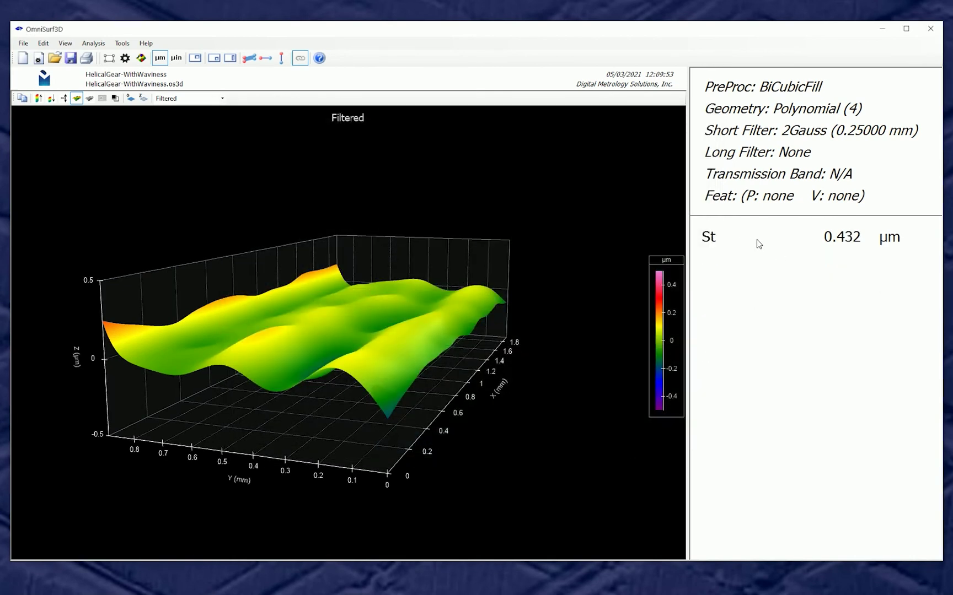
# Examine the filtered waviness surface from the side and from above, comparing its edge corners with the interior peaks and valleys.
pyautogui.moveTo(323, 326); pyautogui.dragTo(138, 303)
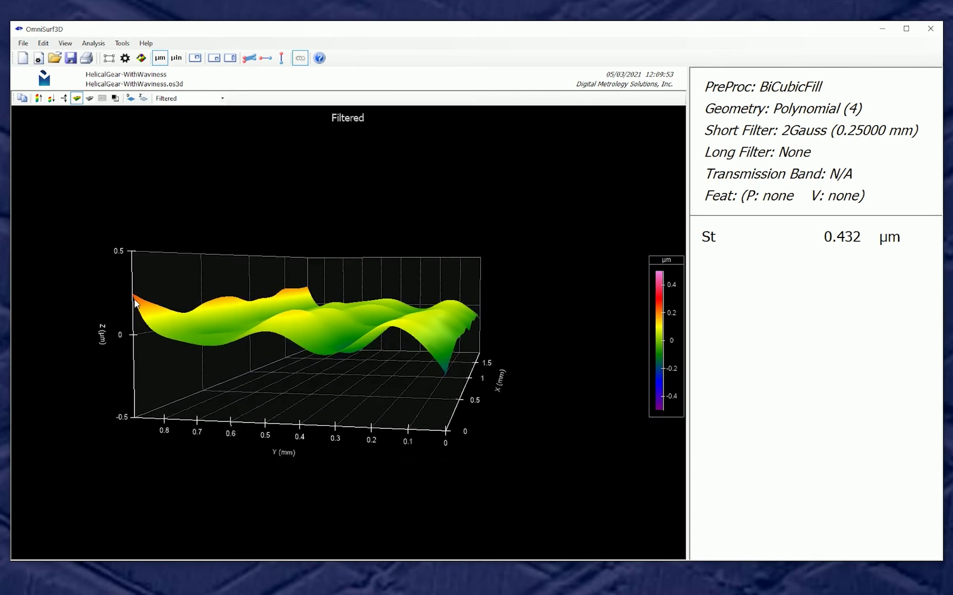
pyautogui.moveTo(294, 334); pyautogui.dragTo(282, 389)
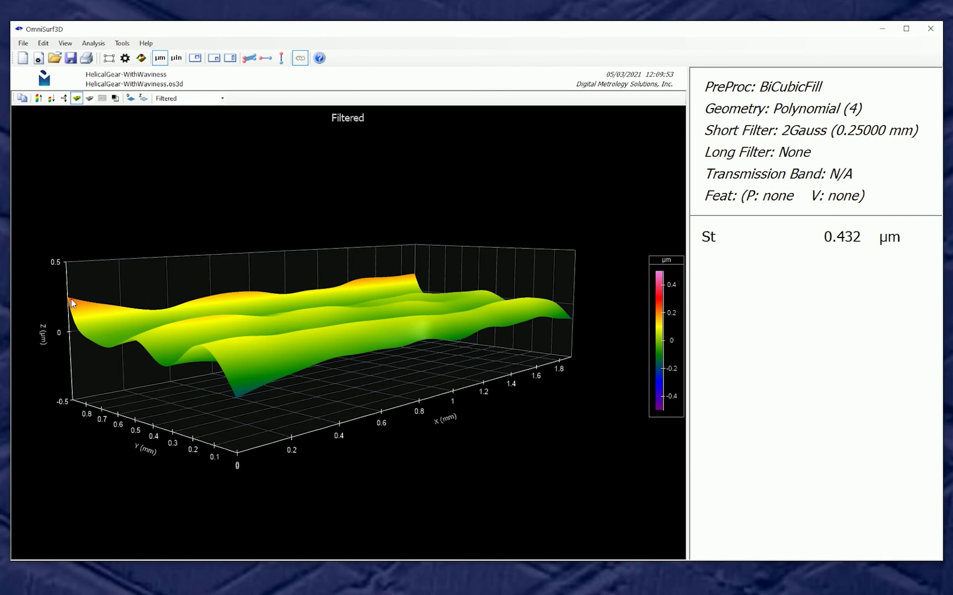
pyautogui.moveTo(187, 343); pyautogui.dragTo(330, 361)
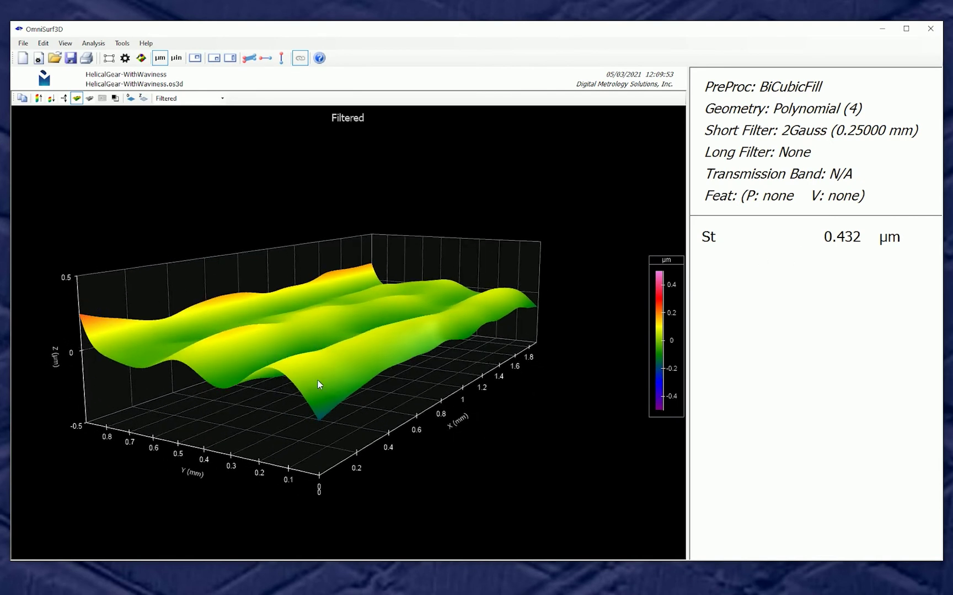
pyautogui.moveTo(330, 389); pyautogui.dragTo(406, 418)
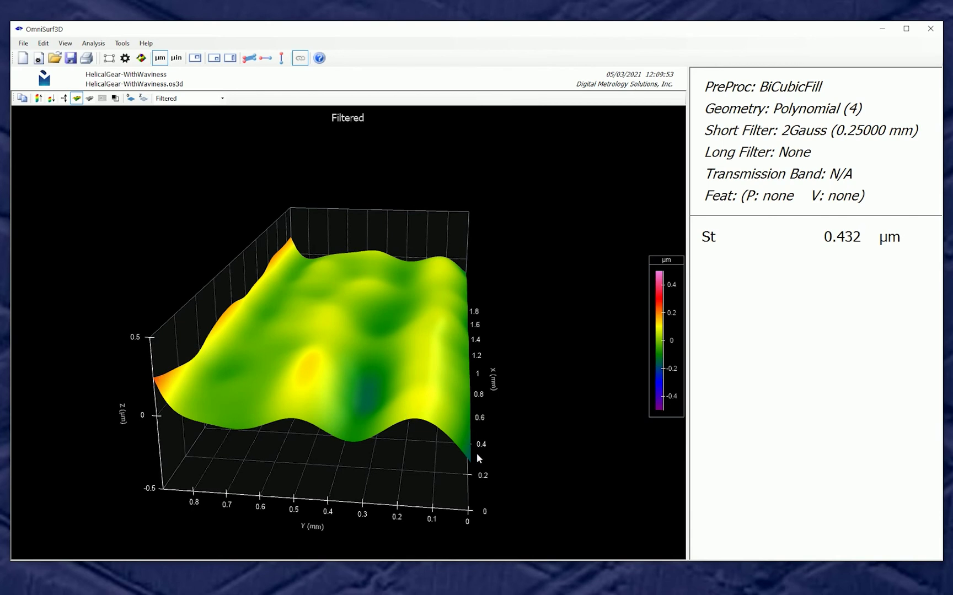
pyautogui.moveTo(460, 438); pyautogui.dragTo(436, 463)
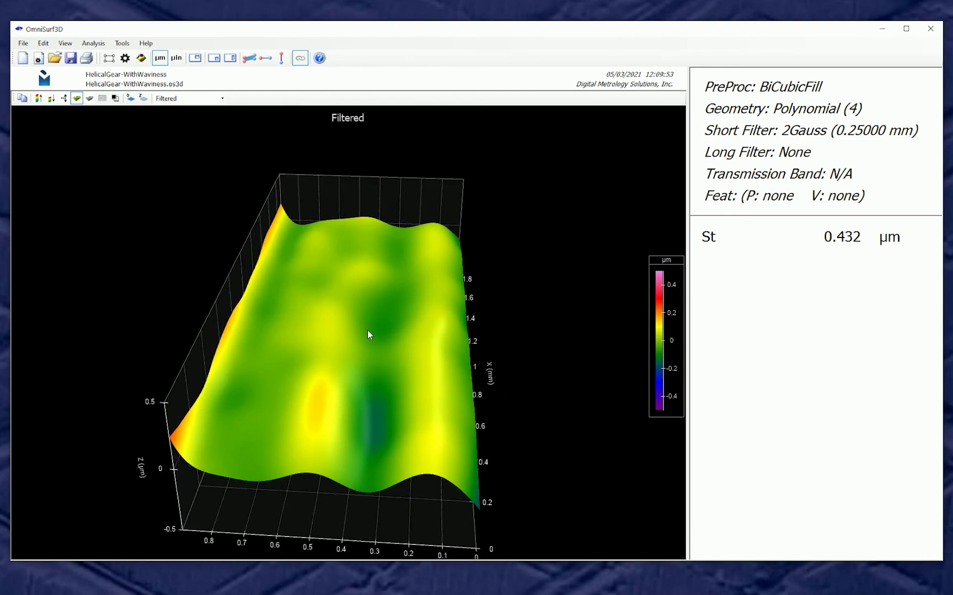
pyautogui.moveTo(339, 428); pyautogui.dragTo(335, 397)
# Add Stc, the total peak-to-valley height of contained peaks and valleys, to the selected parameters and apply the settings.
pyautogui.doubleClick(769, 270)
pyautogui.click(267, 283)
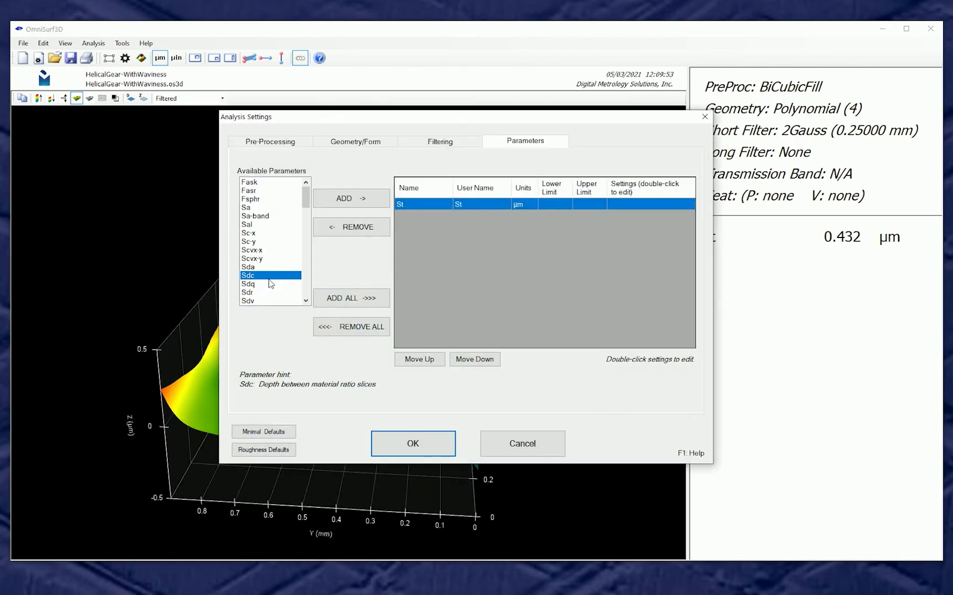
pyautogui.write('st')
pyautogui.scroll(-3, 254, 286)
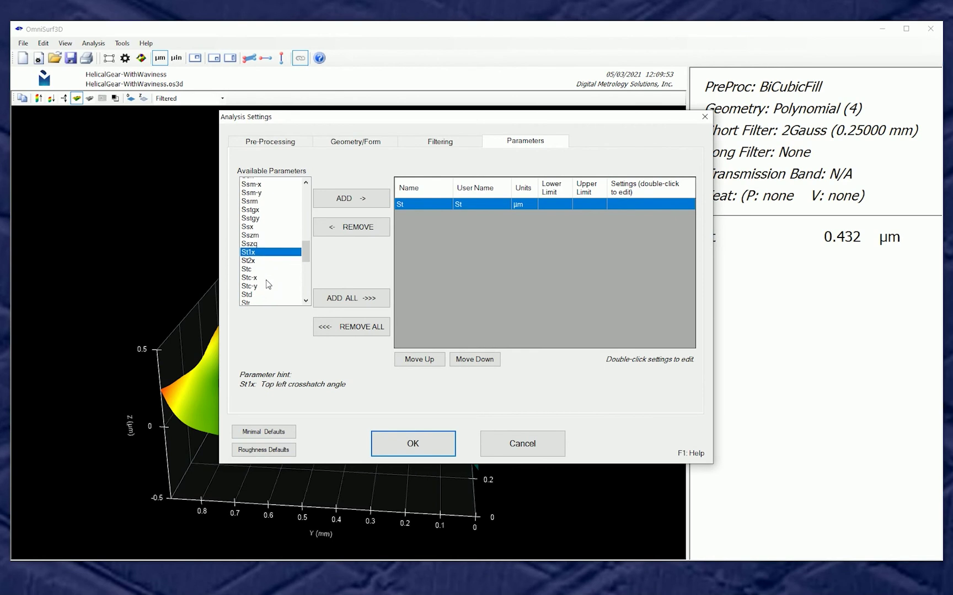
pyautogui.click(246, 268)
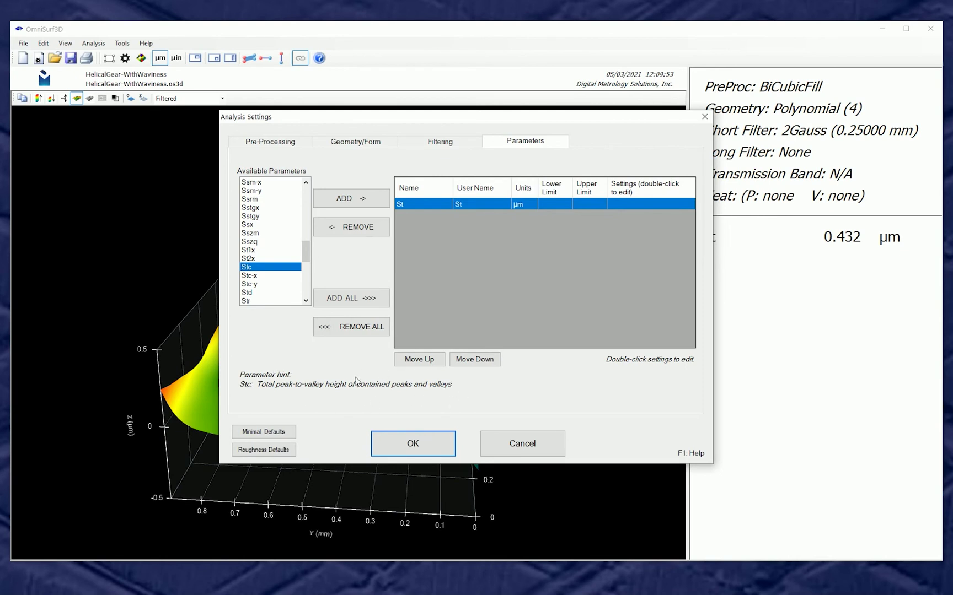
pyautogui.moveTo(382, 116); pyautogui.dragTo(655, 146)
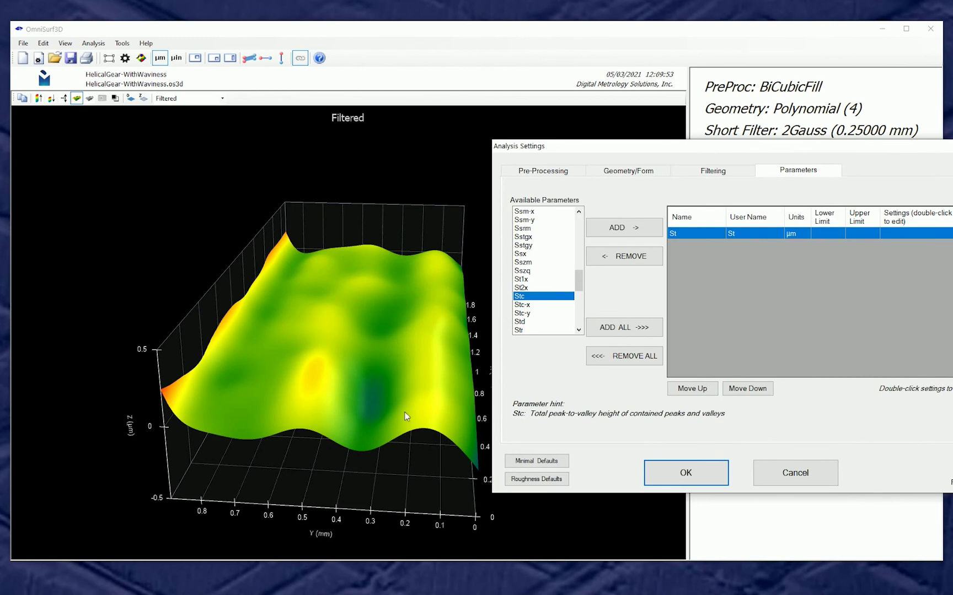
pyautogui.moveTo(652, 147); pyautogui.dragTo(303, 126)
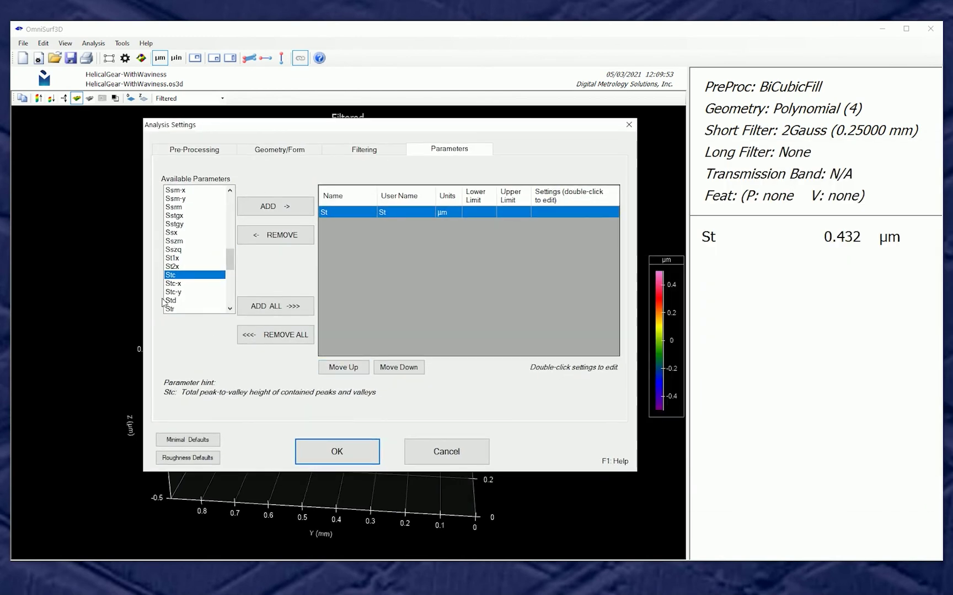
pyautogui.doubleClick(174, 272)
pyautogui.click(324, 449)
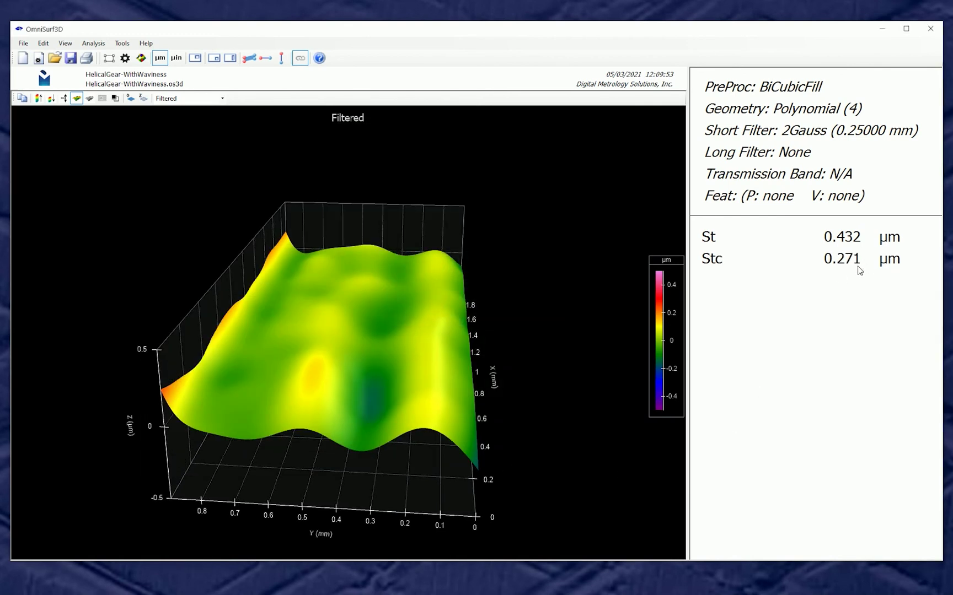
# Add the directional parameters Stc-x and Stc-y to the selected parameters and apply the settings.
pyautogui.moveTo(388, 421); pyautogui.dragTo(402, 381)
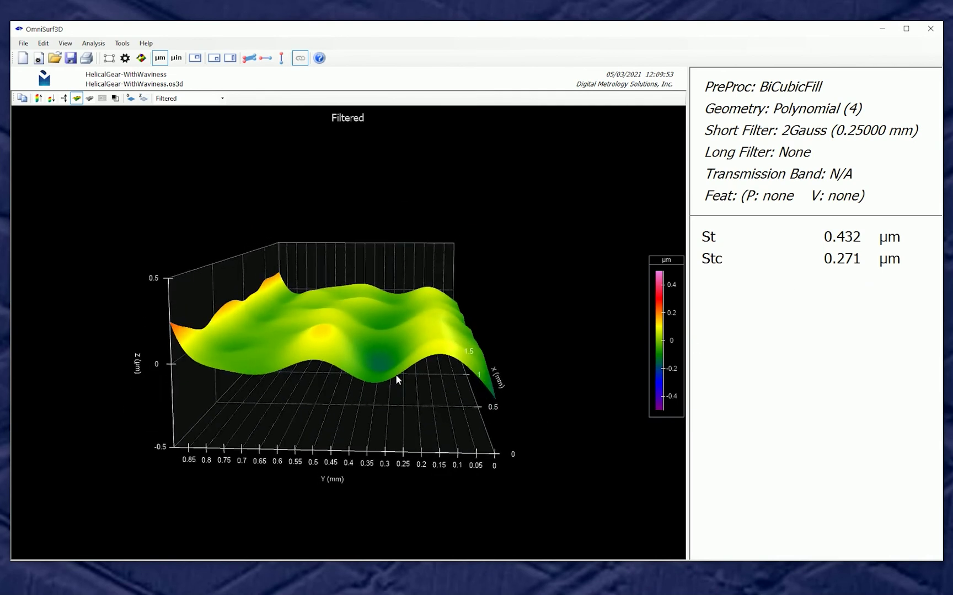
pyautogui.moveTo(377, 356); pyautogui.dragTo(343, 372)
pyautogui.moveTo(343, 325); pyautogui.dragTo(336, 328)
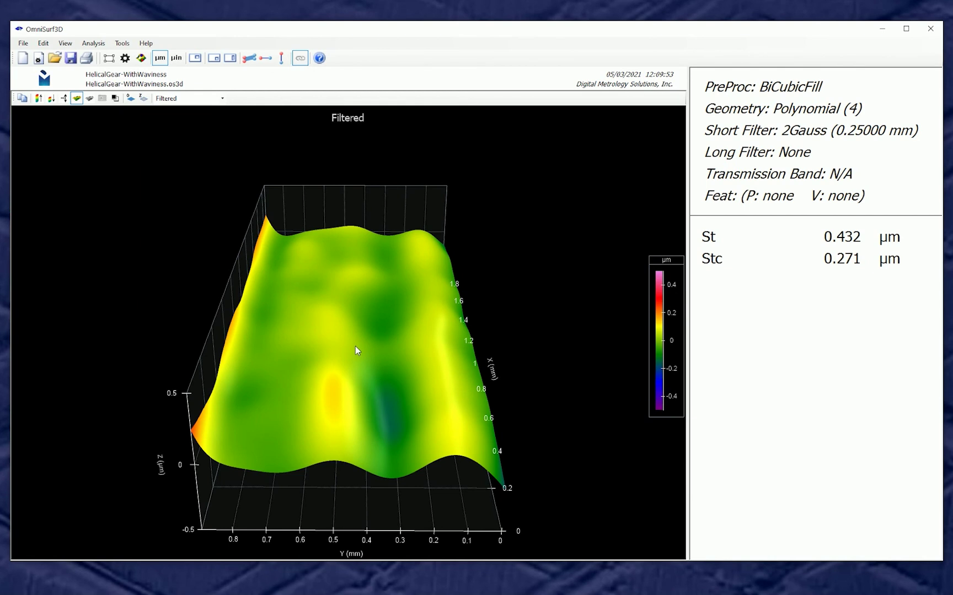
pyautogui.moveTo(331, 391); pyautogui.dragTo(313, 364)
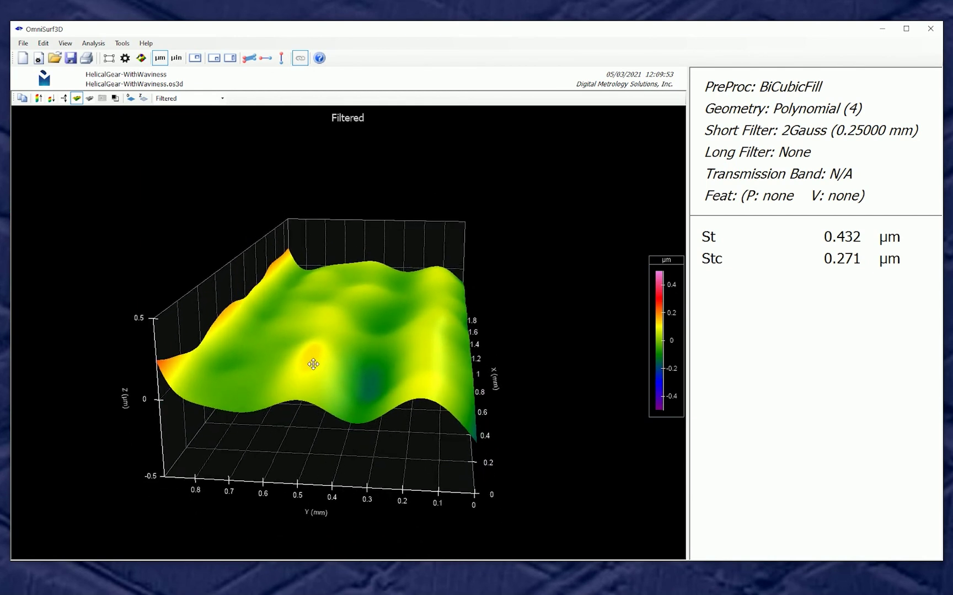
pyautogui.doubleClick(719, 287)
pyautogui.click(252, 250)
pyautogui.press('s')
pyautogui.press('t')
pyautogui.press('c')
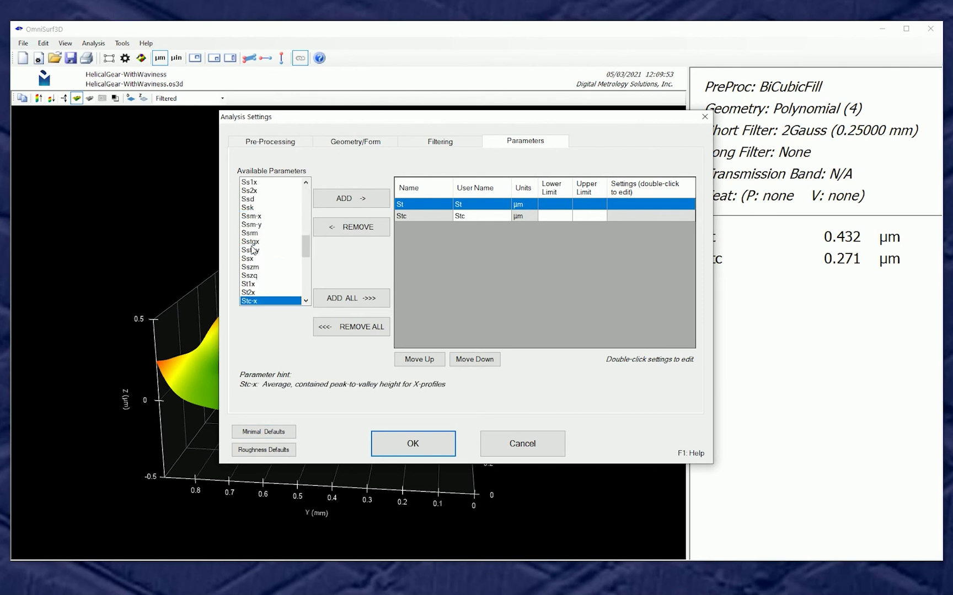
pyautogui.scroll(-2, 257, 258)
pyautogui.doubleClick(256, 252)
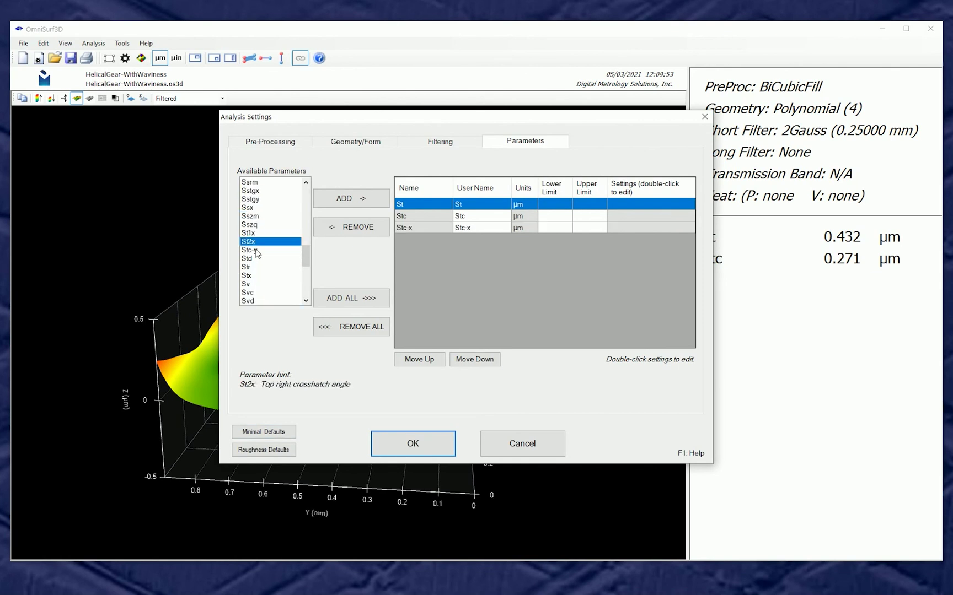
pyautogui.doubleClick(255, 251)
pyautogui.click(435, 446)
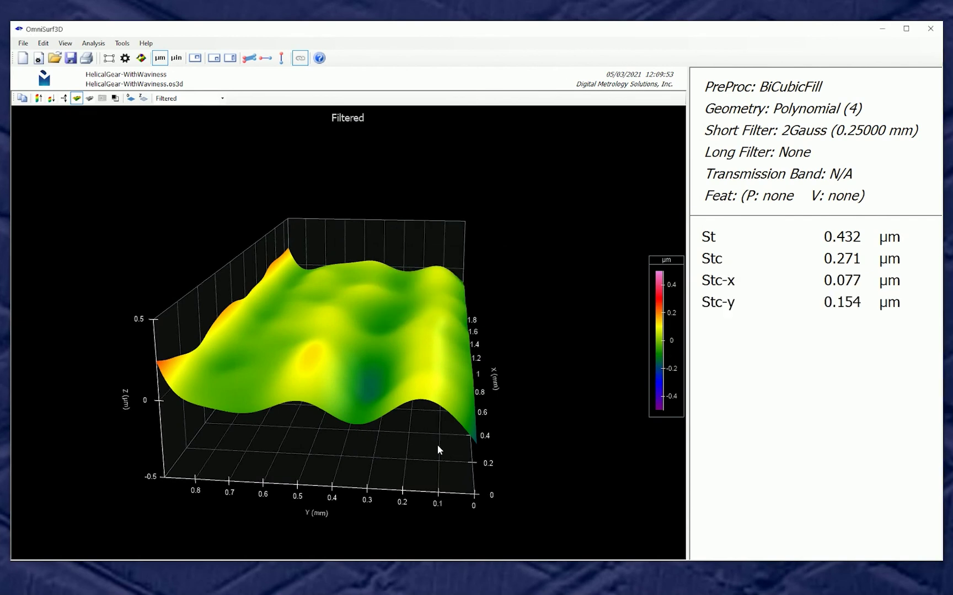
# Extract a Y-direction profile across the Filtered surface and shift its section plane to a profile about 0.74 mm long.
pyautogui.moveTo(554, 401); pyautogui.dragTo(719, 369)
pyautogui.moveTo(461, 424); pyautogui.dragTo(402, 416)
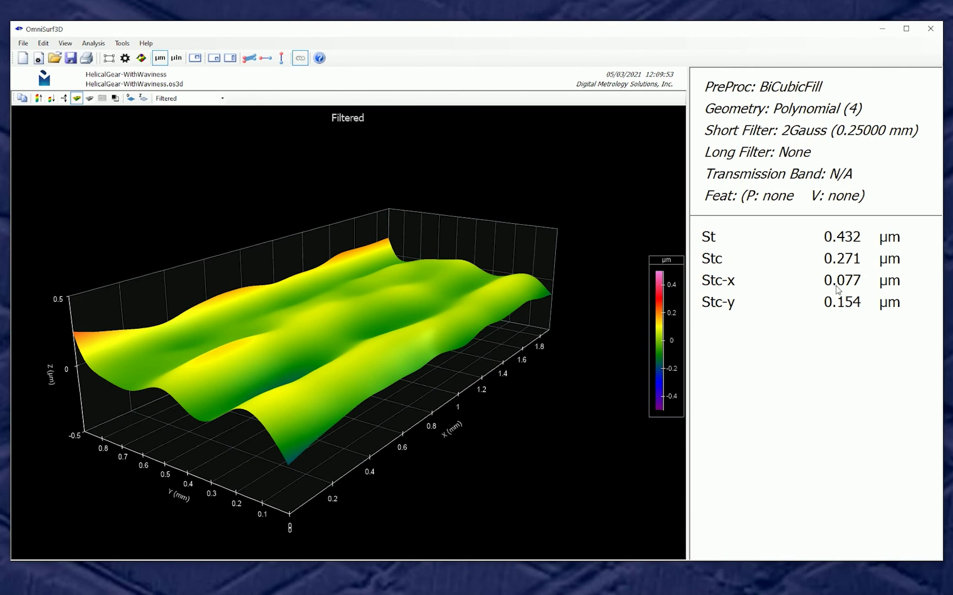
pyautogui.click(281, 57)
pyautogui.moveTo(312, 271); pyautogui.dragTo(351, 334)
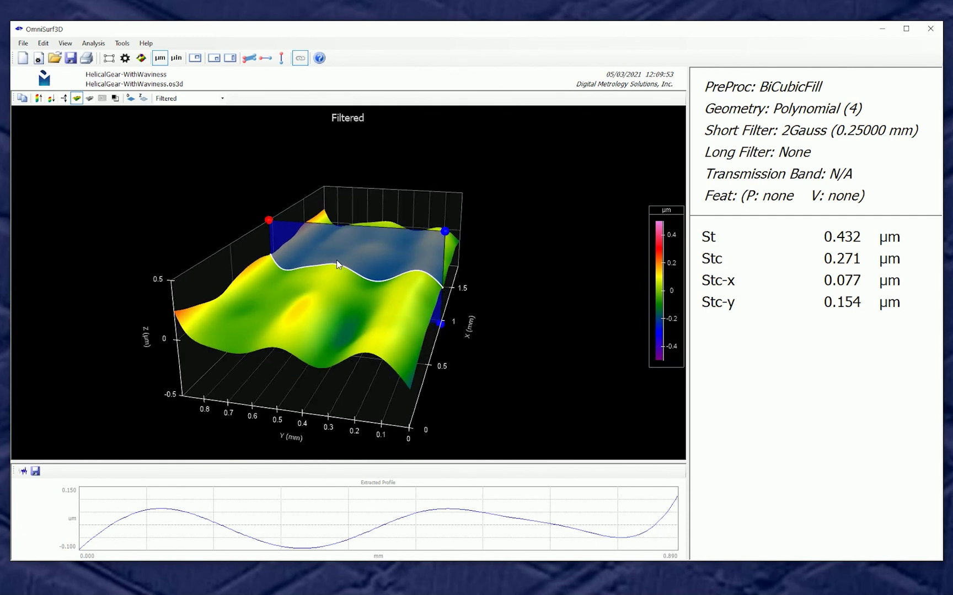
pyautogui.press('alt')
pyautogui.moveTo(448, 237); pyautogui.dragTo(445, 195)
pyautogui.moveTo(262, 224); pyautogui.dragTo(233, 265)
pyautogui.moveTo(346, 188); pyautogui.dragTo(463, 232)
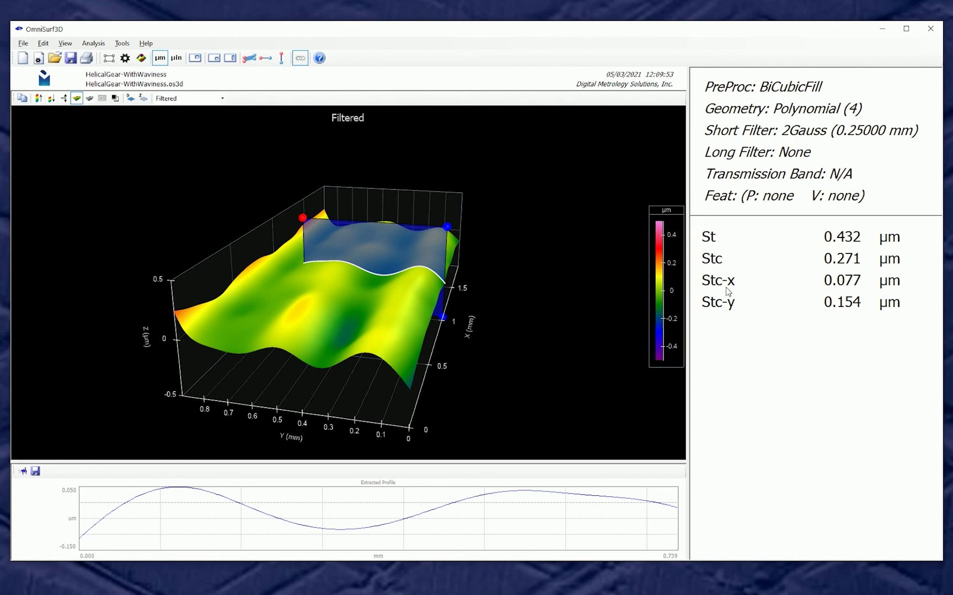
pyautogui.moveTo(327, 331); pyautogui.dragTo(338, 359)
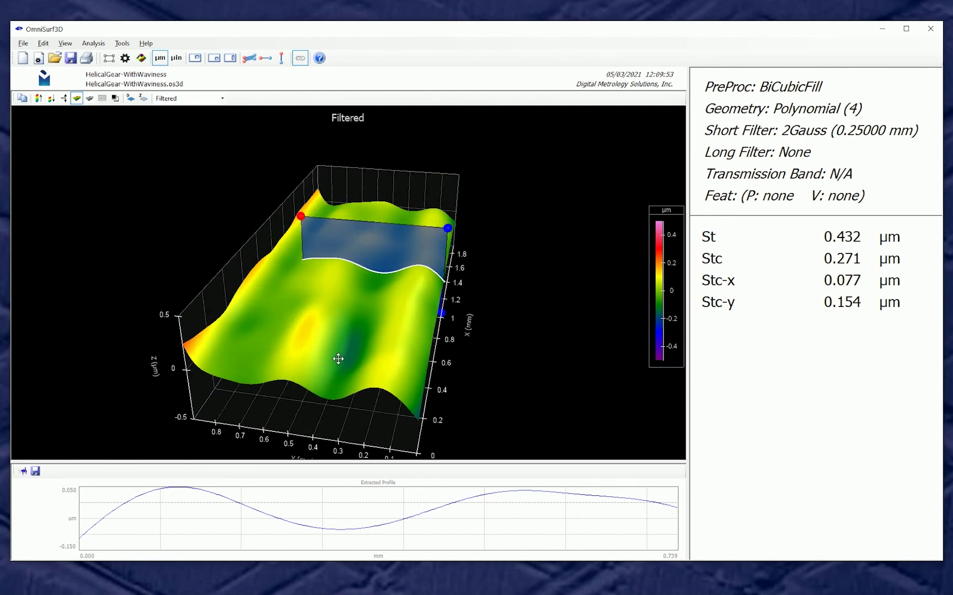
pyautogui.click(196, 58)
pyautogui.click(215, 98)
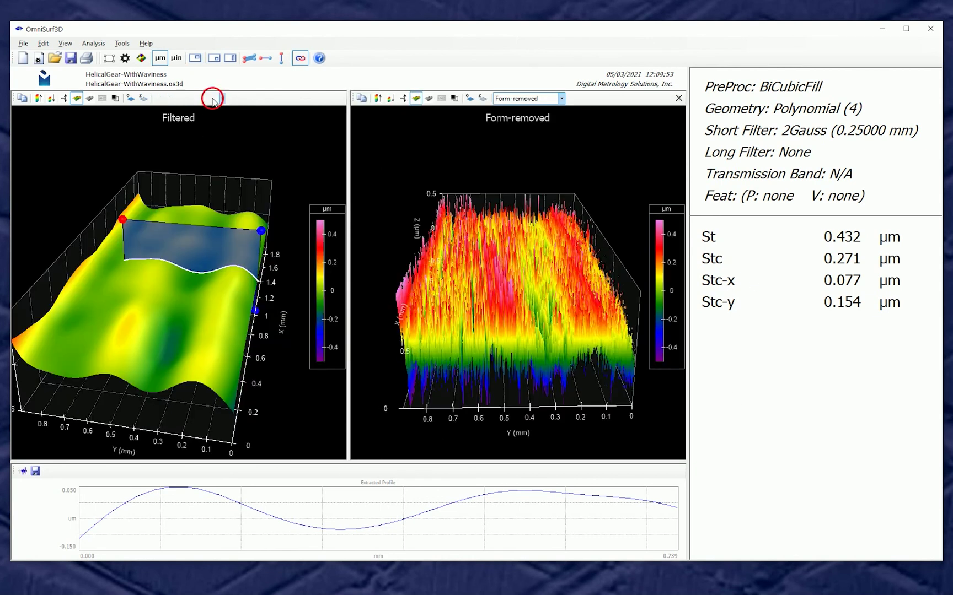
pyautogui.click(674, 100)
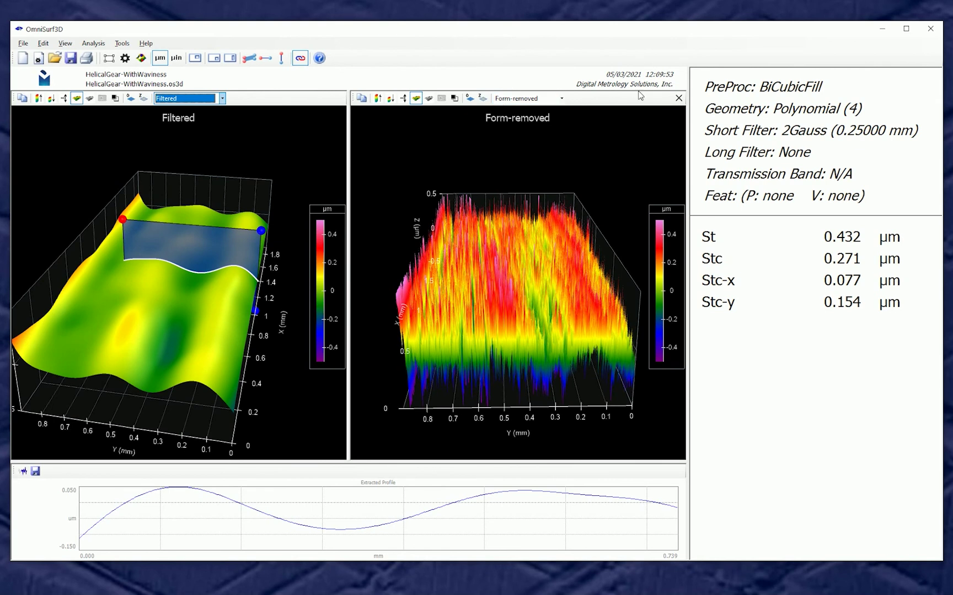
pyautogui.click(678, 99)
# Display the Raw surface and set its height color scale to automatic scaling.
pyautogui.click(222, 98)
pyautogui.click(210, 109)
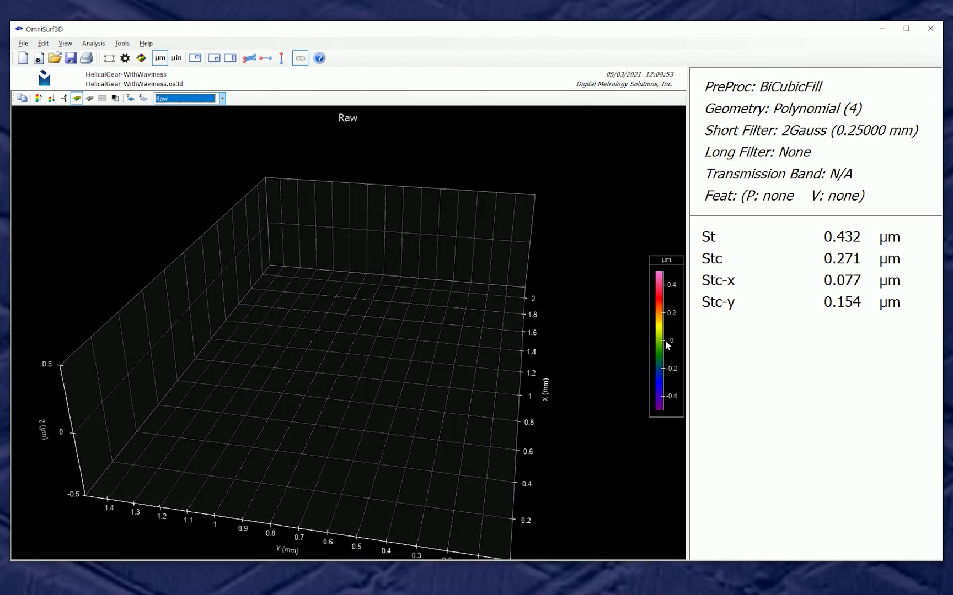
pyautogui.doubleClick(665, 345)
pyautogui.click(412, 303)
pyautogui.click(448, 342)
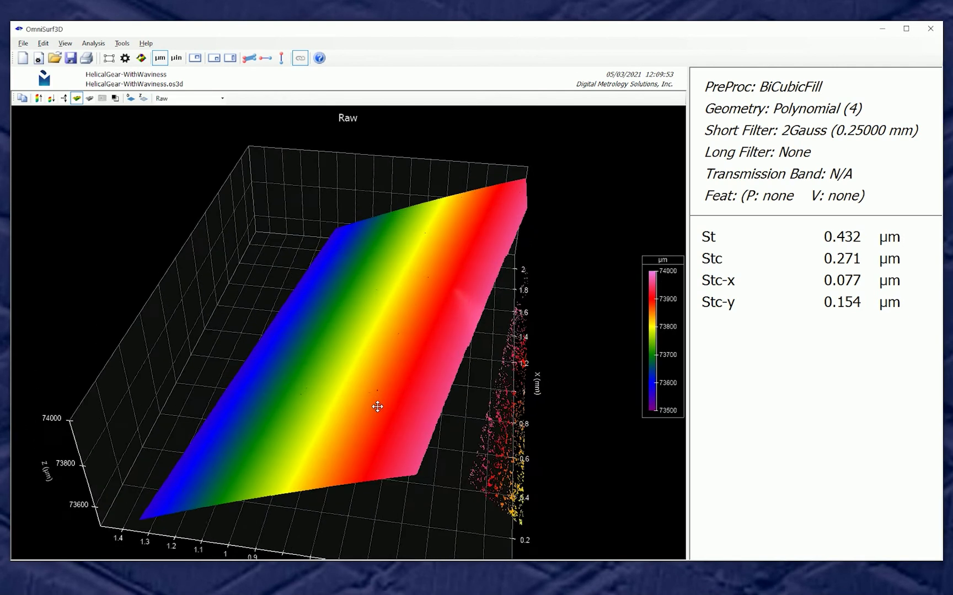
# Review the PreProcessed, PreProcessed+Geometry and Form-removed surfaces in turn, and finish by examining the Filtered waviness surface.
pyautogui.click(222, 99)
pyautogui.click(198, 117)
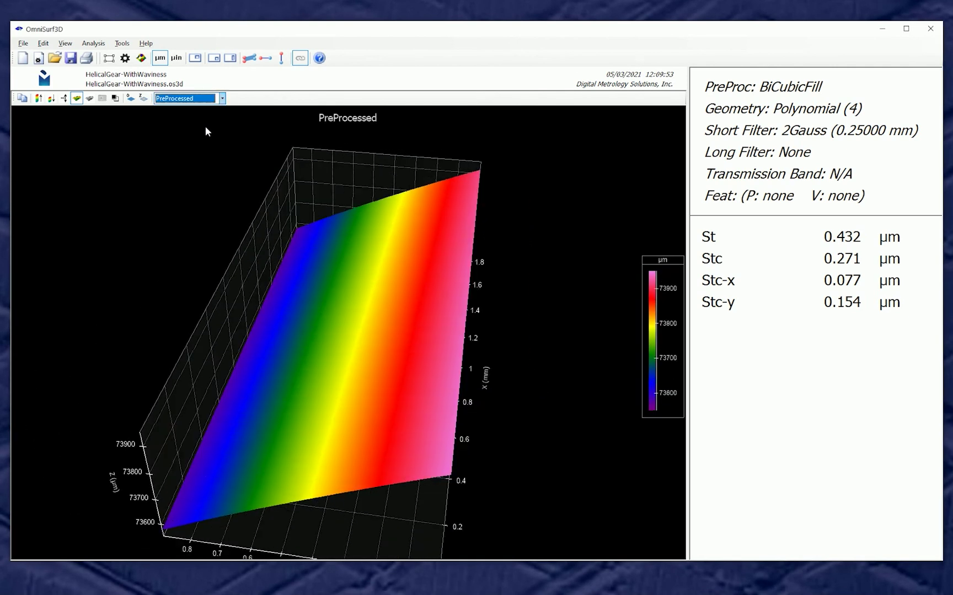
pyautogui.click(221, 99)
pyautogui.click(217, 125)
pyautogui.click(222, 99)
pyautogui.click(214, 133)
pyautogui.click(222, 98)
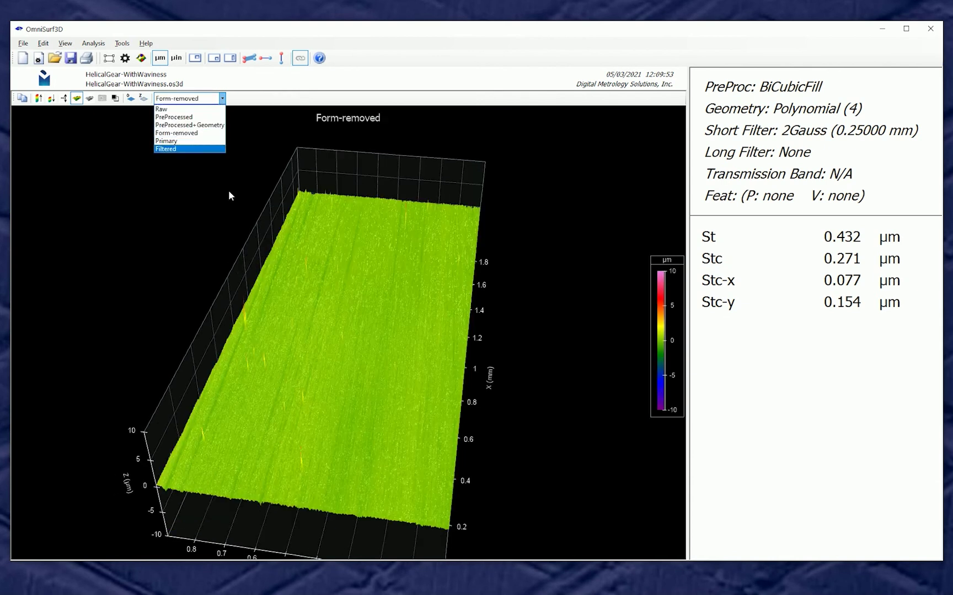
pyautogui.click(166, 149)
pyautogui.moveTo(393, 368); pyautogui.dragTo(394, 400)
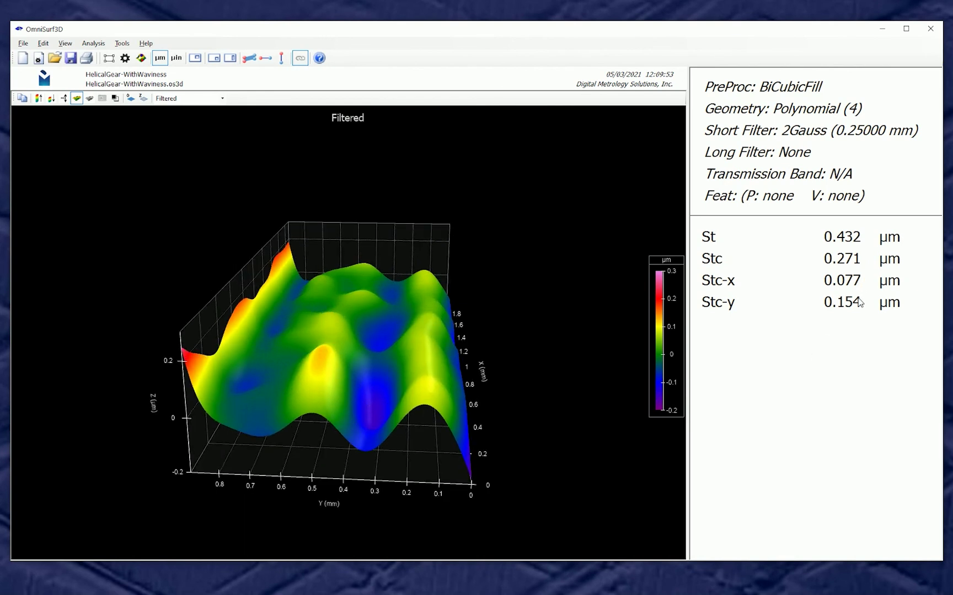
pyautogui.moveTo(368, 421); pyautogui.dragTo(295, 458)
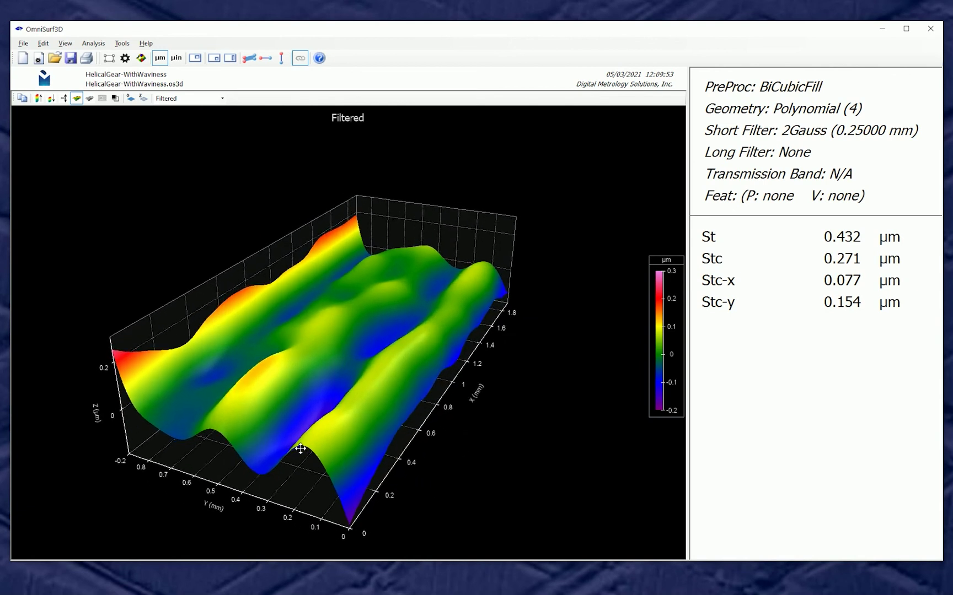